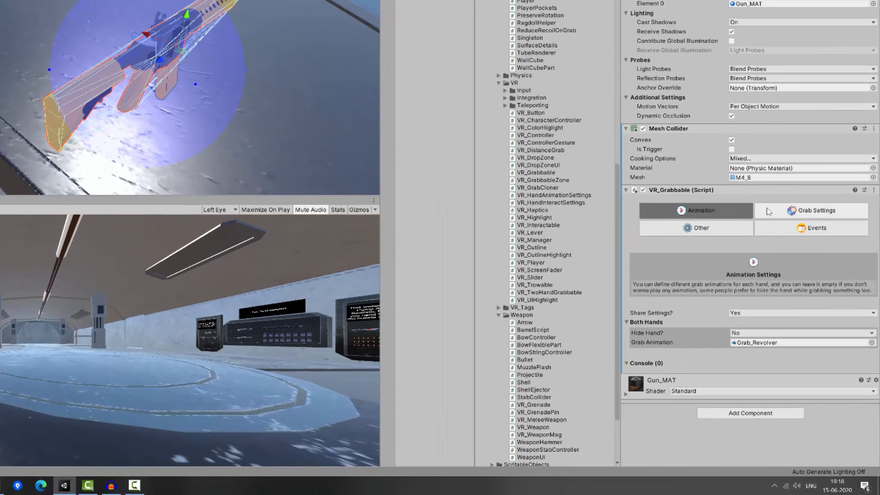
# Review the VR_Grabbable component's Grab Settings and Other settings of the M4_8 object, and return to its Animation settings.
pyautogui.click(769, 211)
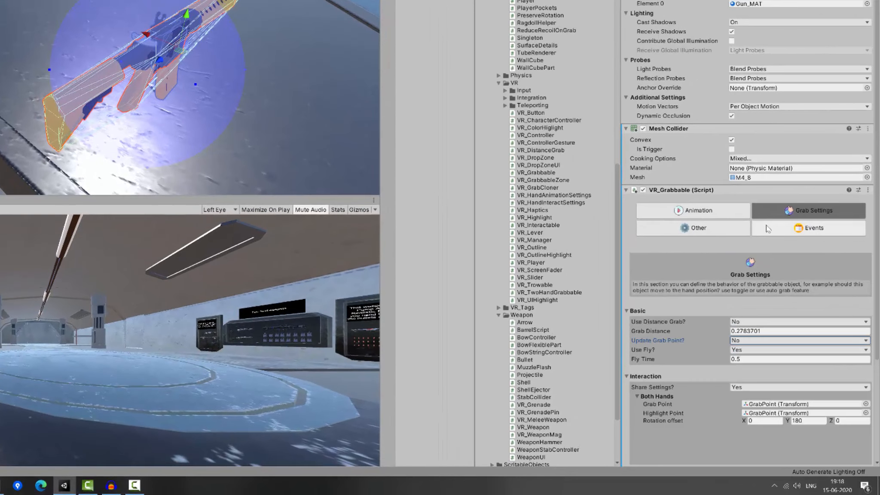
pyautogui.click(759, 227)
pyautogui.click(735, 225)
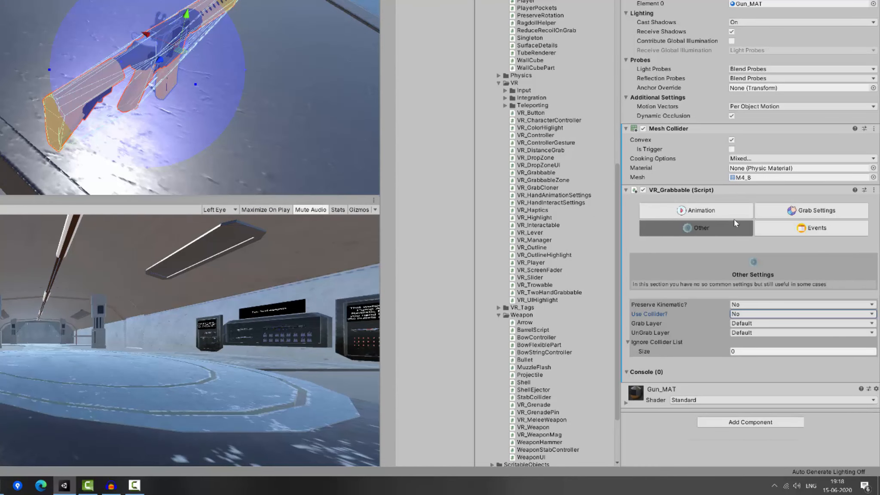
pyautogui.click(729, 215)
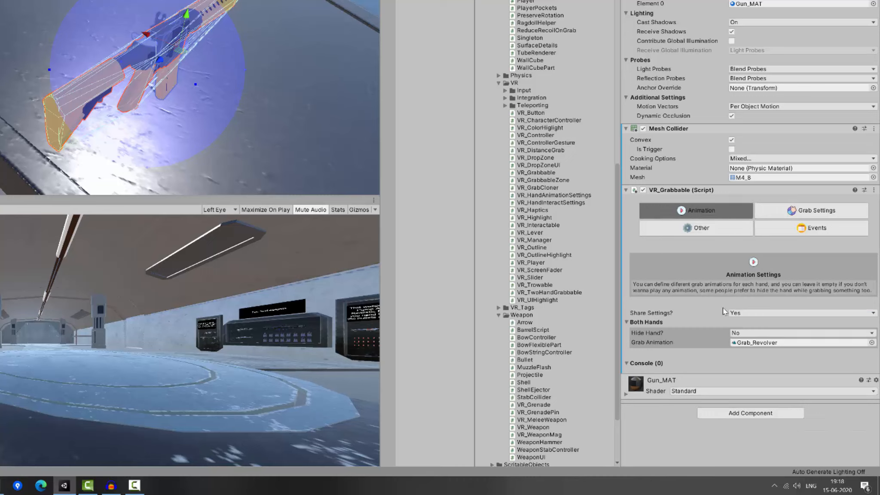
# Set the grab animation's Share Settings to No and back to Yes to compare per-hand and shared options.
pyautogui.click(735, 314)
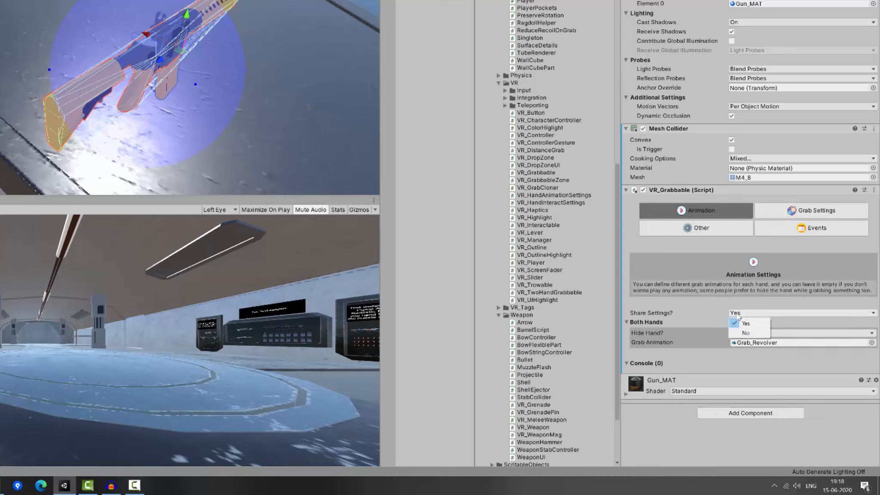
pyautogui.click(742, 333)
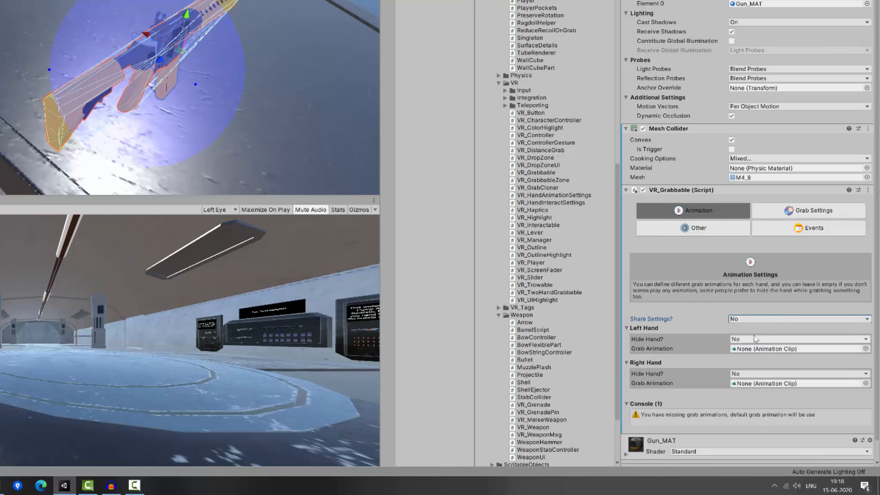
pyautogui.click(743, 319)
pyautogui.click(744, 327)
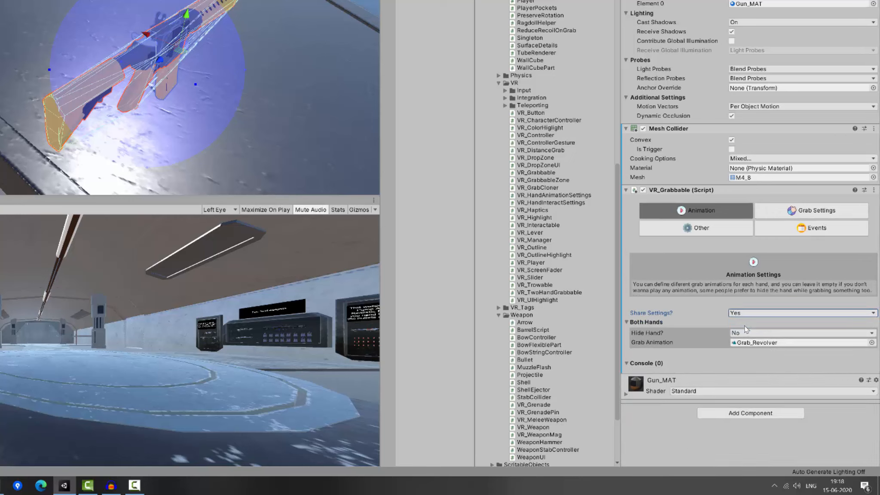
# Set Share Settings to No in the VR_Grabbable animation settings to configure each hand separately.
pyautogui.click(742, 313)
pyautogui.click(744, 333)
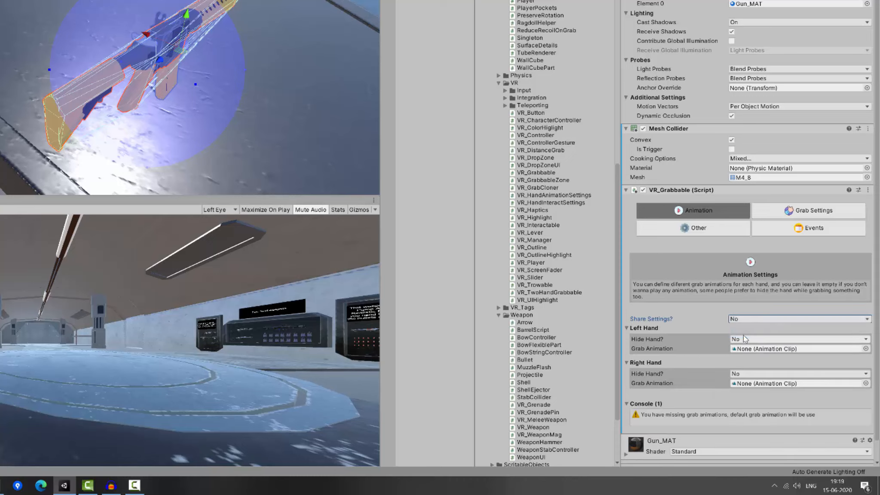
pyautogui.scroll(-1, 743, 344)
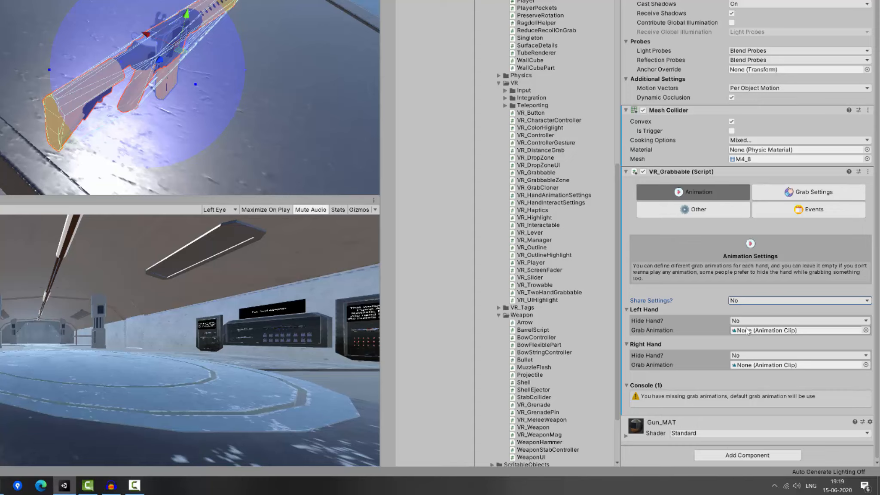
pyautogui.moveTo(216, 43); pyautogui.dragTo(4, 65, button='right')
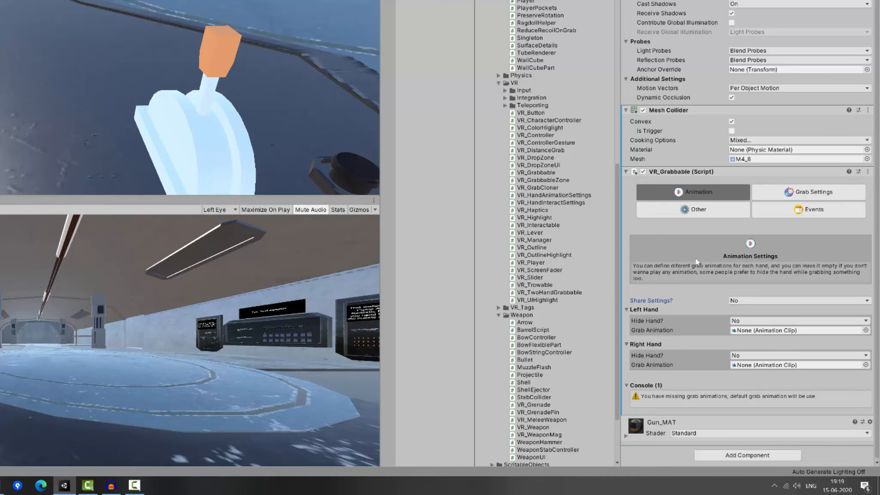
pyautogui.click(740, 302)
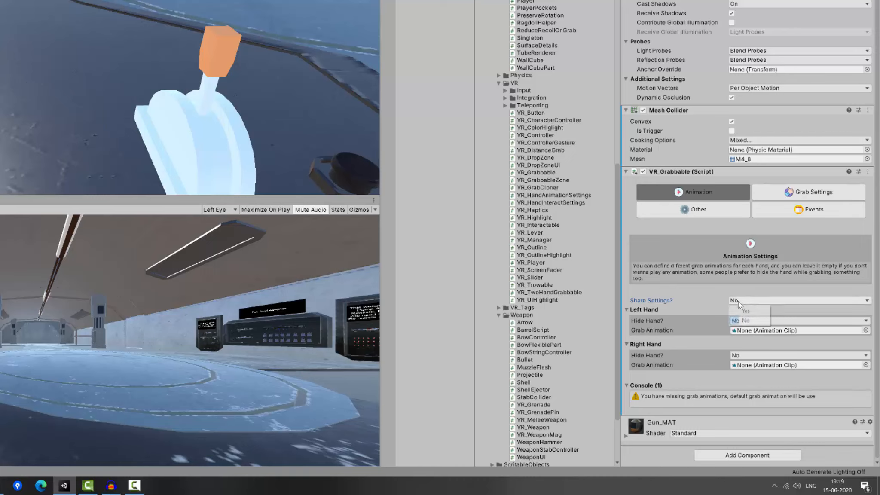
pyautogui.click(744, 322)
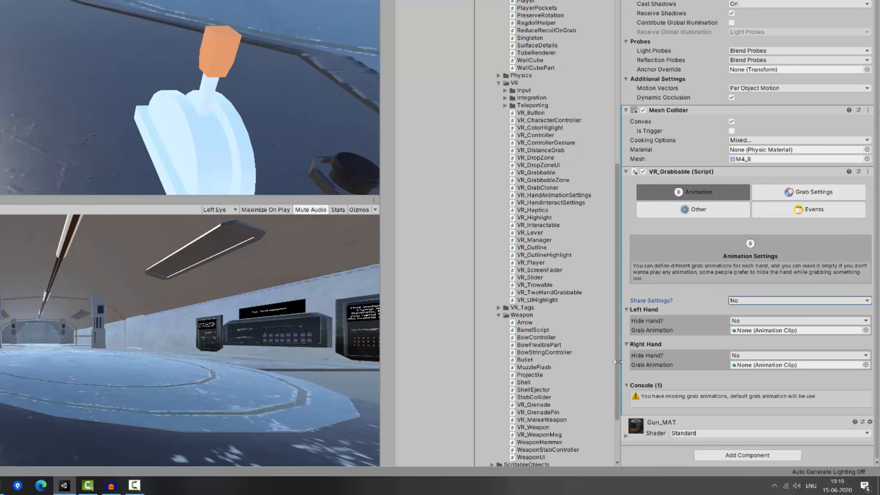
# Widen the Inspector and view the Console log briefly before closing it.
pyautogui.moveTo(619, 365); pyautogui.dragTo(586, 364)
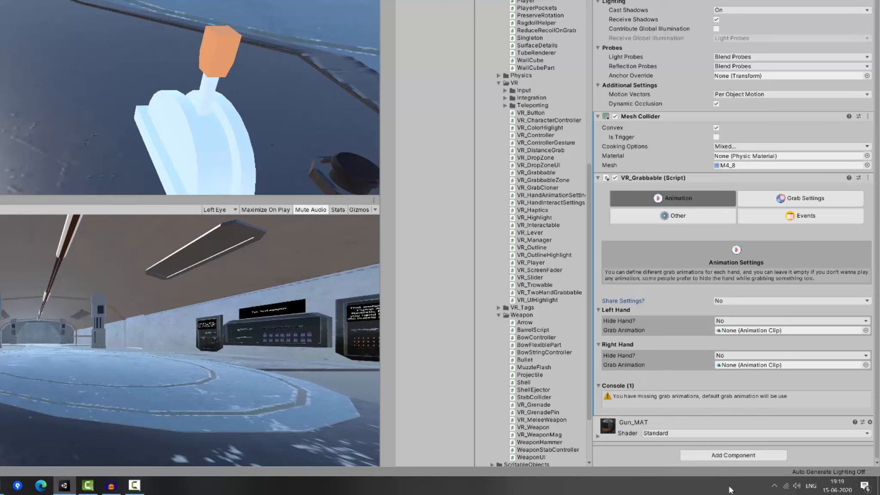
pyautogui.click(749, 472)
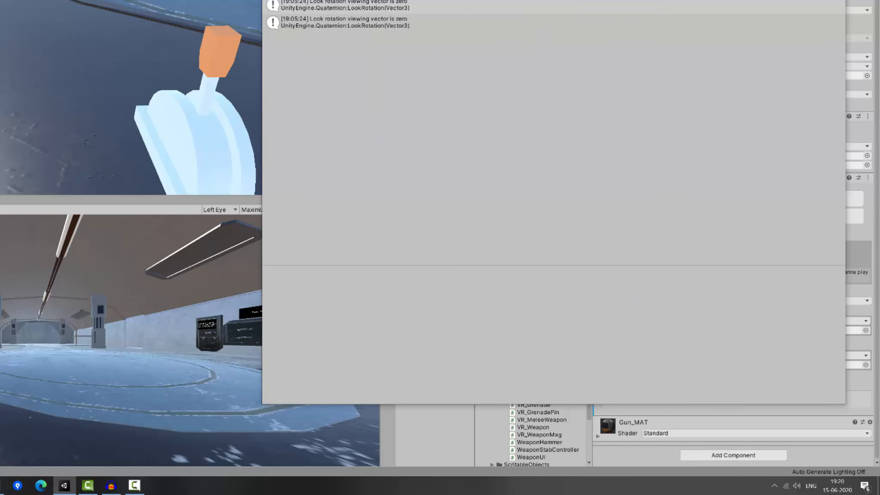
pyautogui.click(836, 1)
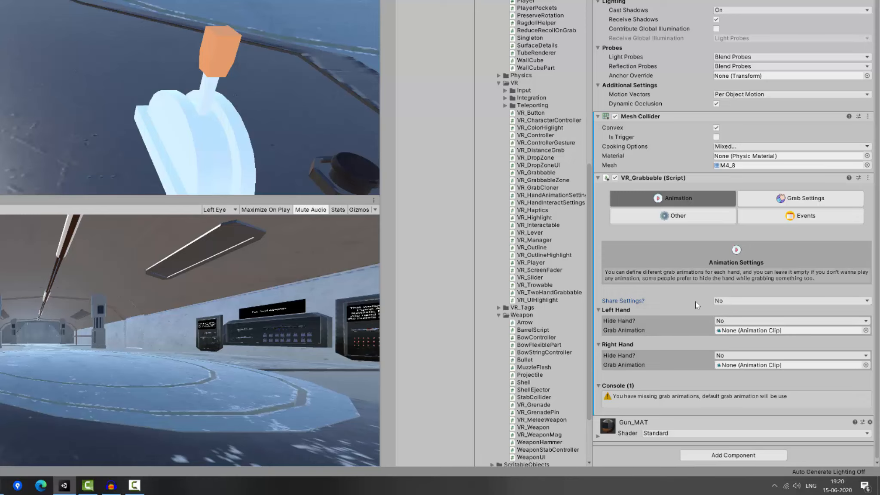
# Toggle Share Settings to Yes and back to No twice to compare the shared and per-hand animation fields.
pyautogui.click(719, 303)
pyautogui.click(726, 311)
pyautogui.click(726, 313)
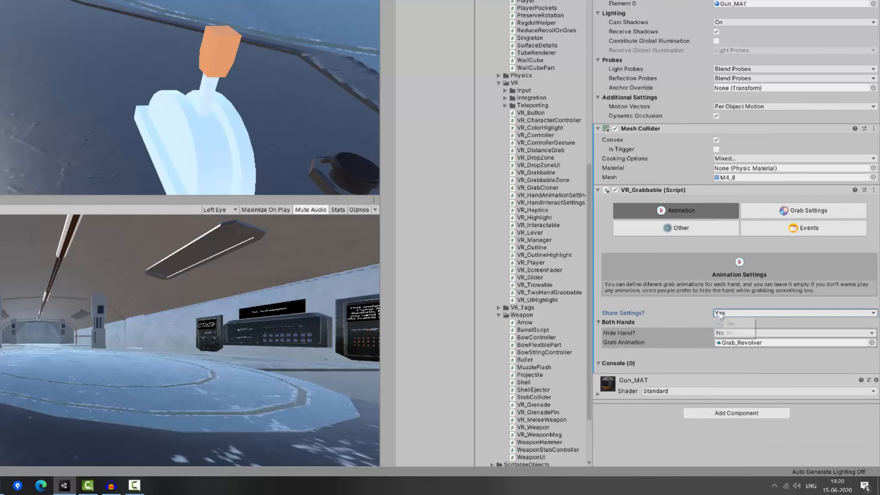
pyautogui.click(727, 333)
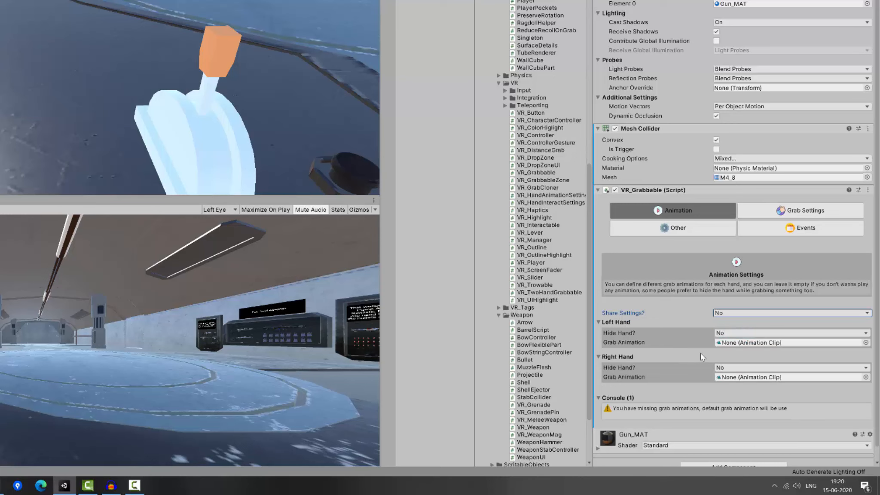
pyautogui.scroll(-1, 726, 331)
pyautogui.click(720, 301)
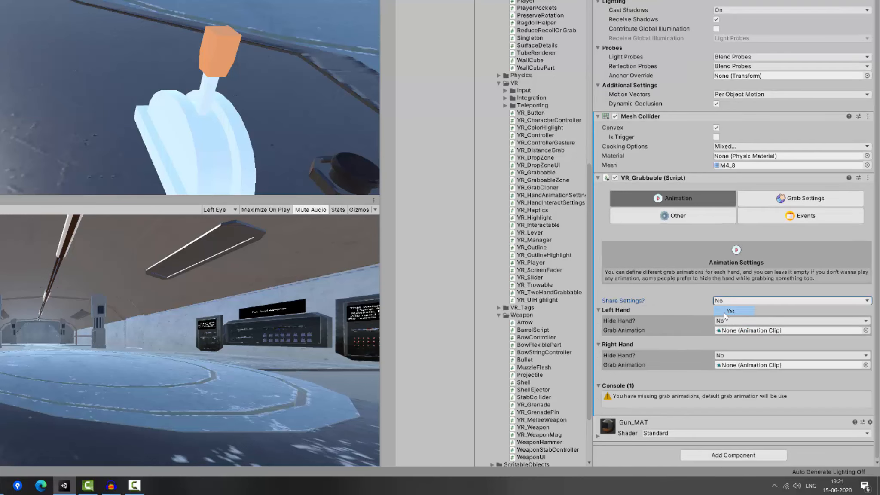
pyautogui.click(725, 311)
pyautogui.click(726, 313)
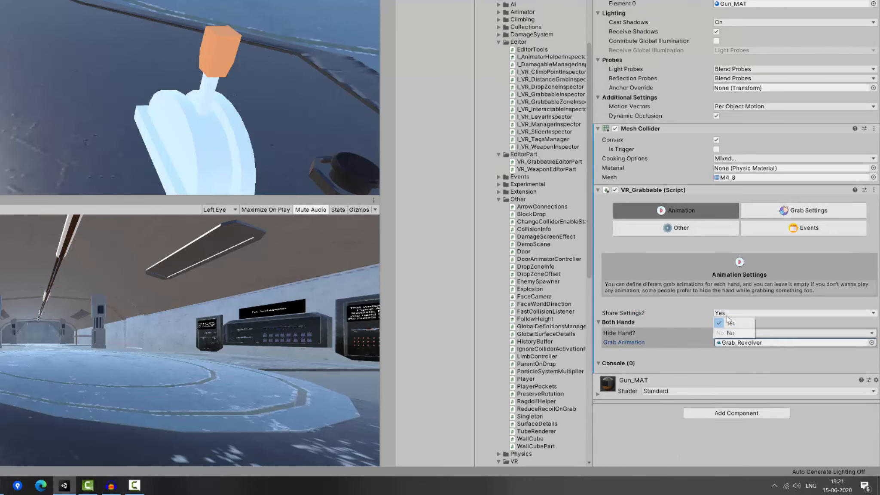
pyautogui.click(728, 332)
pyautogui.scroll(-1, 687, 326)
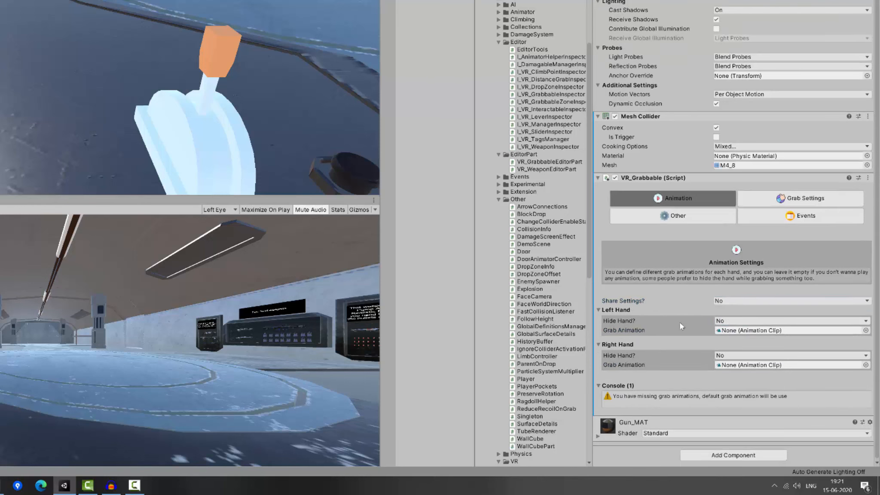
# Set Hide Hand to Yes for both the left and right hand, and test grabbing the gun in Play mode.
pyautogui.moveTo(653, 330)
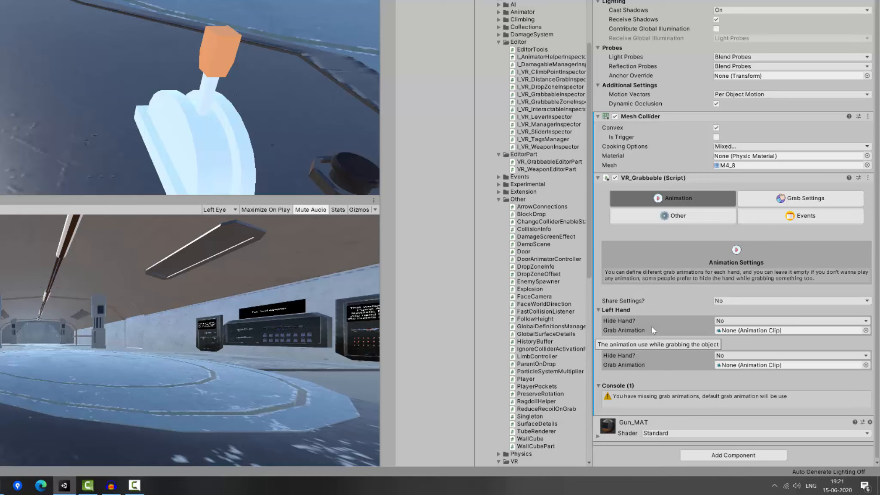
pyautogui.click(726, 320)
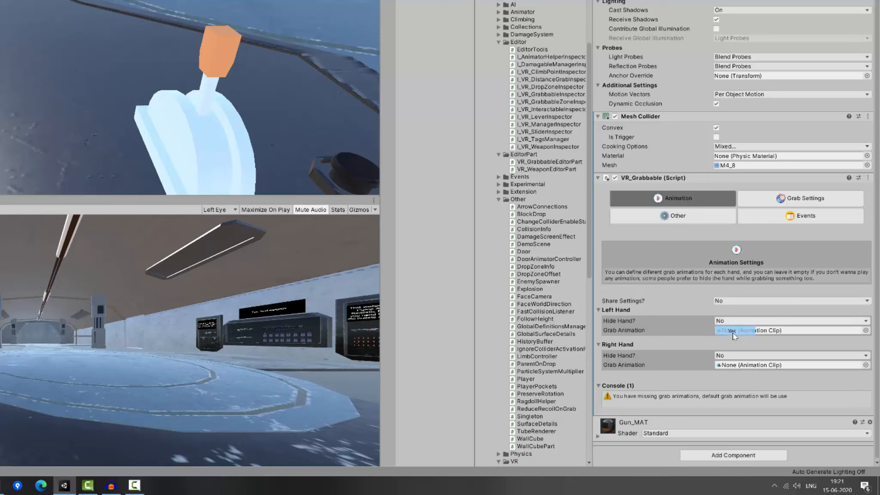
pyautogui.click(726, 341)
pyautogui.click(720, 356)
pyautogui.click(720, 364)
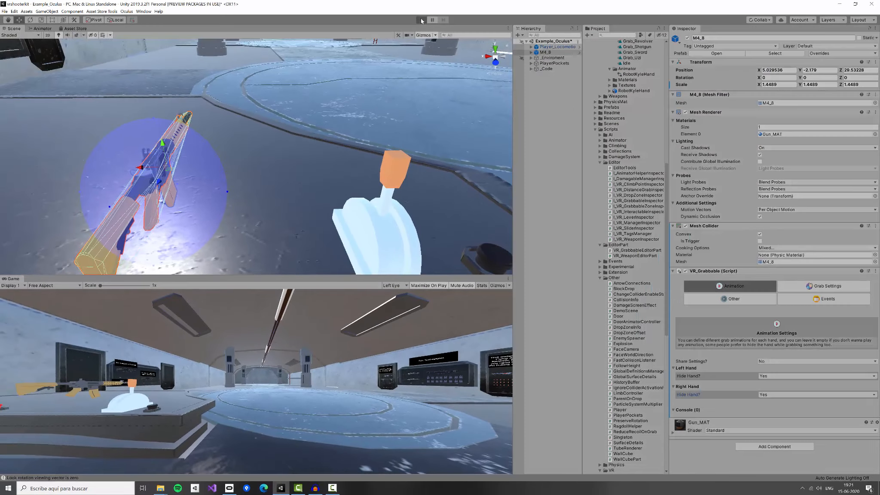
pyautogui.click(421, 20)
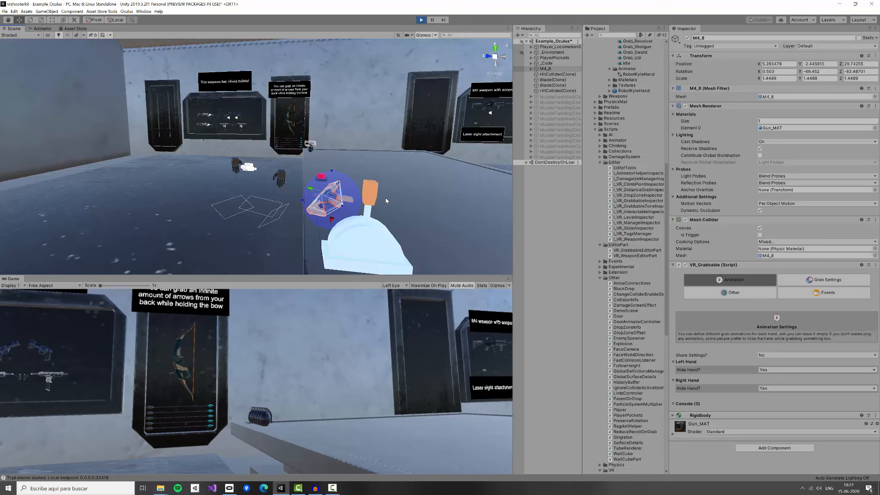
pyautogui.click(421, 20)
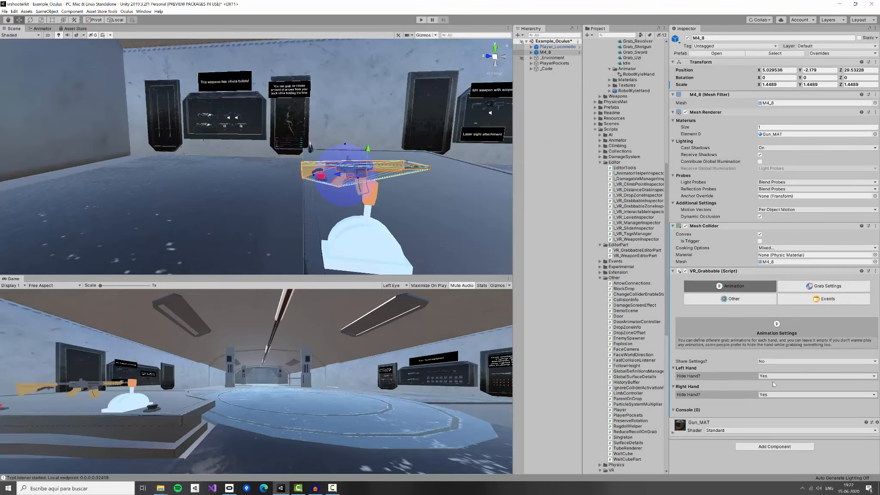
# Set Hide Hand to No for both the left and right hand.
pyautogui.click(769, 376)
pyautogui.click(771, 389)
pyautogui.click(772, 401)
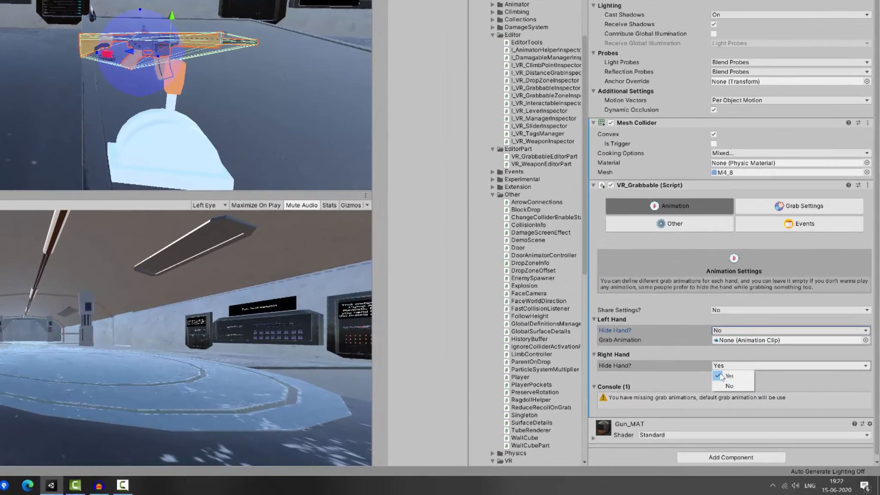
pyautogui.click(729, 385)
# Assign the Grab_GrenadePin clip from the RobotKyleHand animations as the grab animation of both hands.
pyautogui.scroll(5, 536, 258)
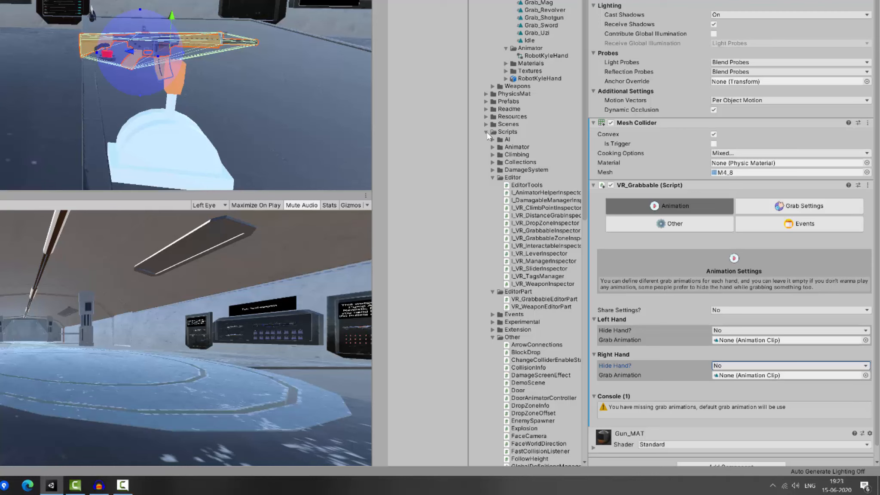
pyautogui.scroll(10, 550, 55)
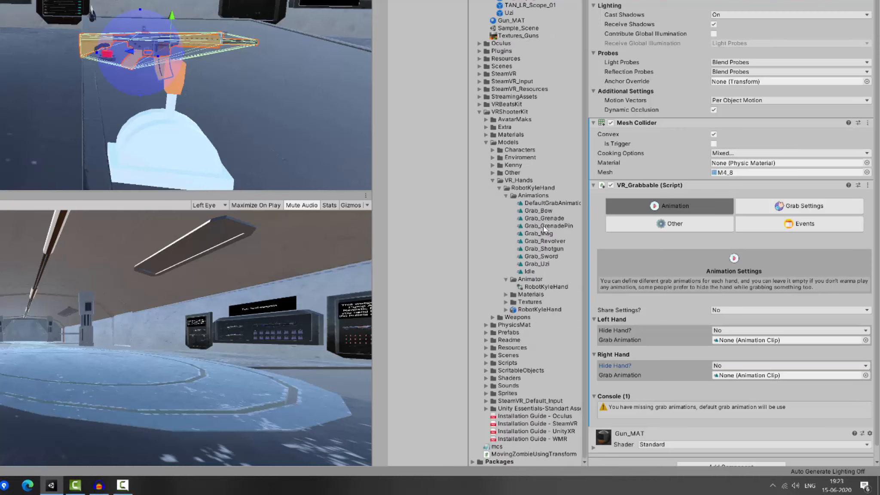
pyautogui.moveTo(542, 227); pyautogui.dragTo(756, 340)
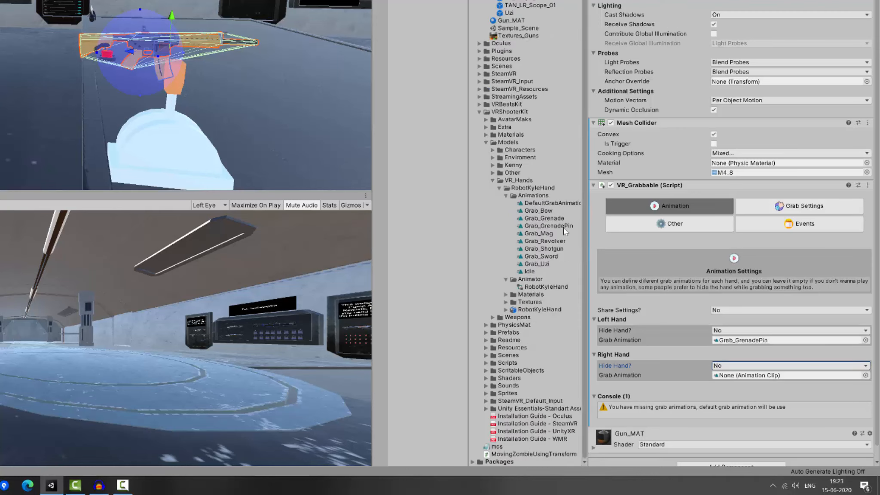
pyautogui.moveTo(701, 372); pyautogui.dragTo(730, 375)
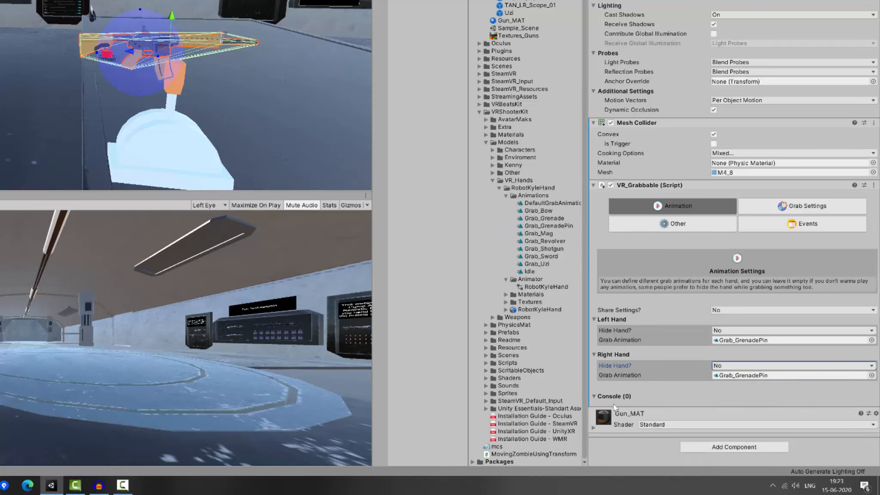
# Clear the right hand's grab animation by choosing None.
pyautogui.click(871, 375)
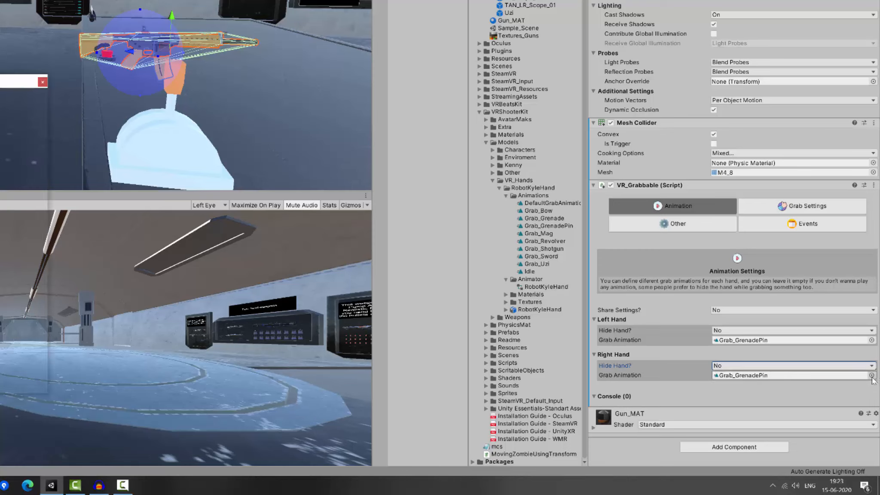
pyautogui.scroll(5, 9, 161)
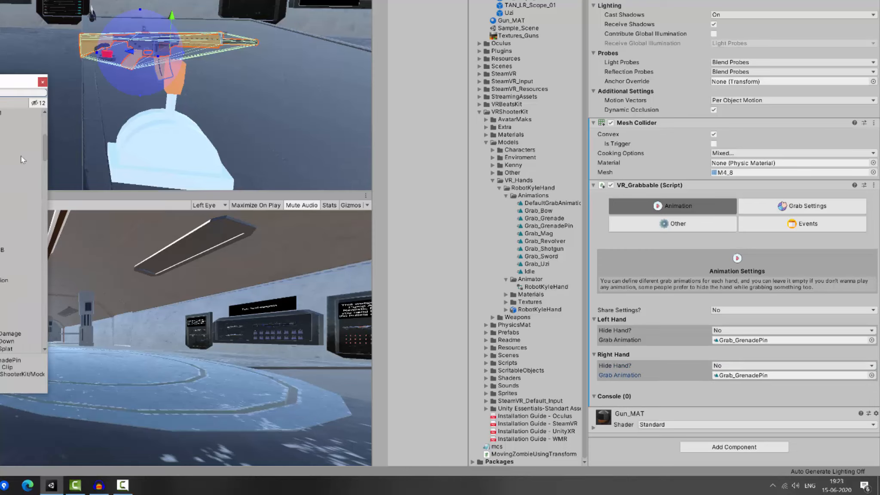
pyautogui.click(17, 112)
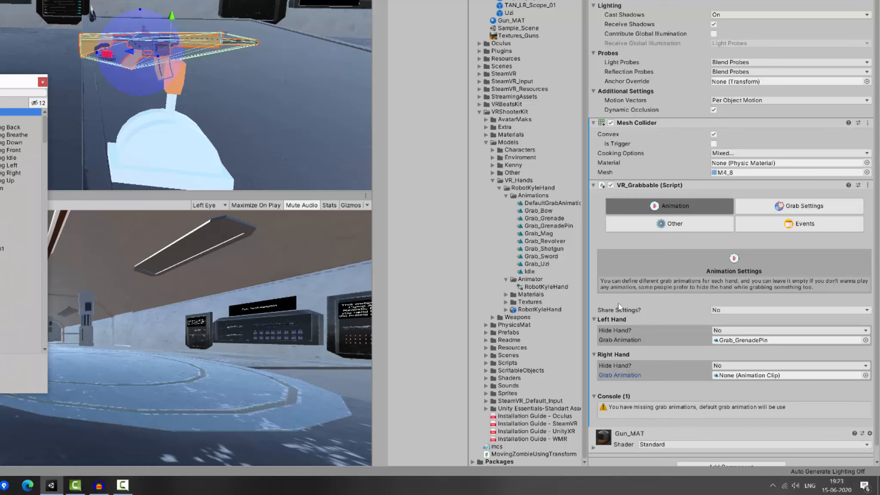
# Locate the left hand's Grab_GrenadePin clip in the project, assign it to the right hand, and run the scene.
pyautogui.click(786, 340)
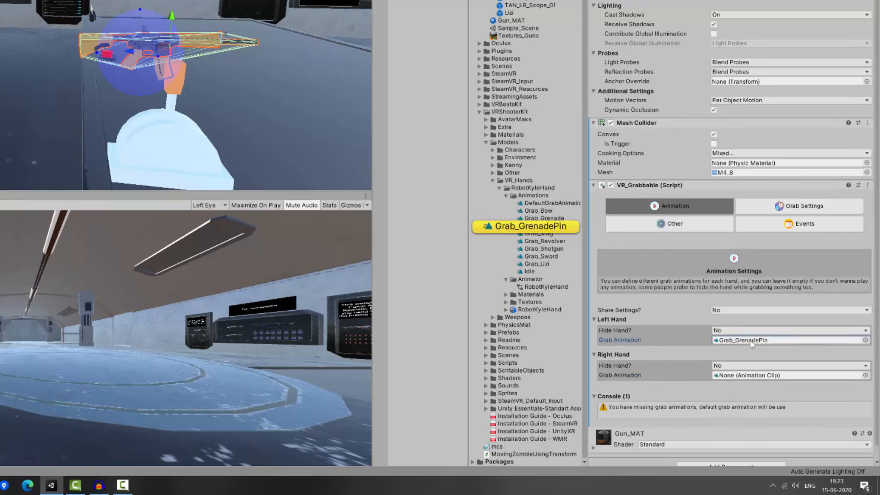
pyautogui.moveTo(547, 227); pyautogui.dragTo(743, 376)
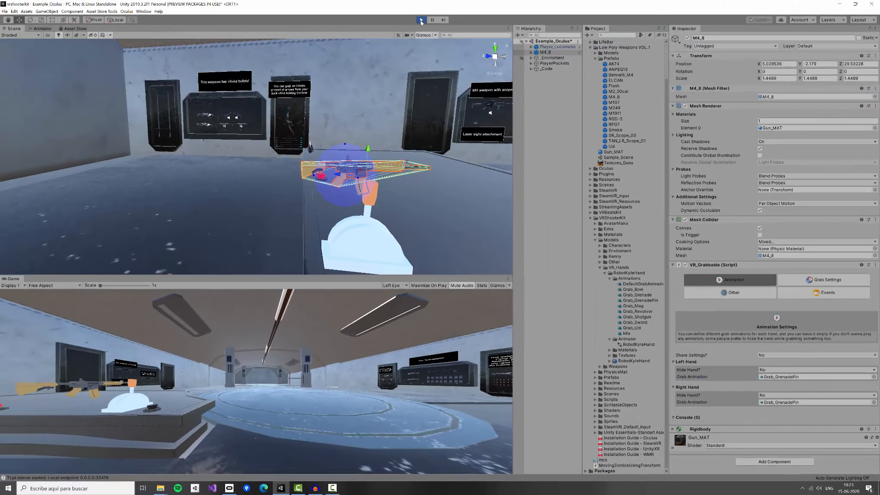
pyautogui.click(420, 20)
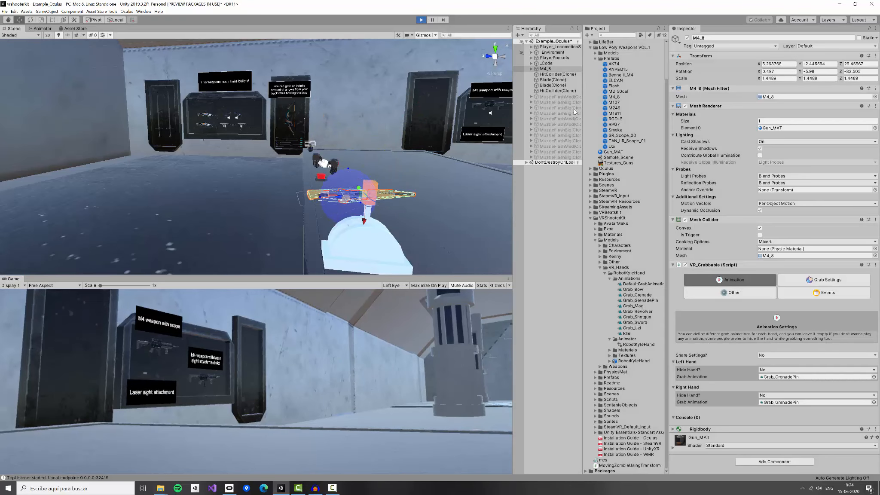
# Open the gun's VR_Grabbable grab settings and collapse the Interaction and Input sections.
pyautogui.click(799, 286)
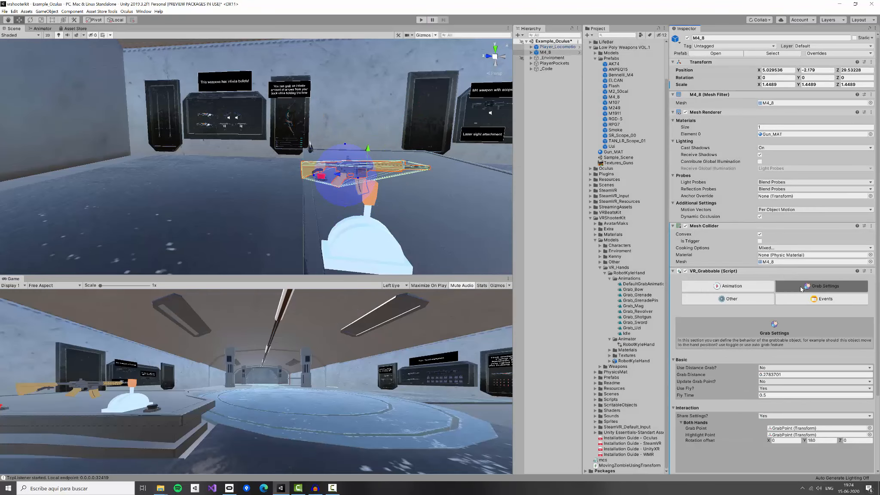
pyautogui.scroll(-2, 764, 387)
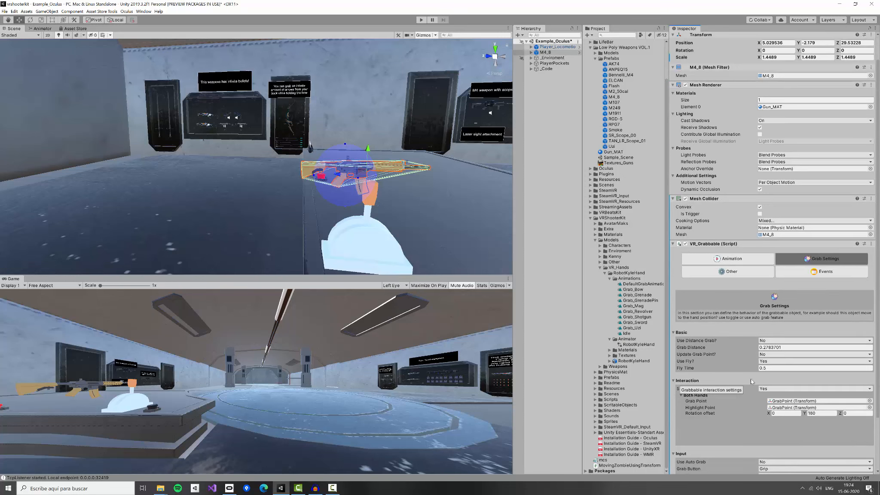
pyautogui.scroll(-4, 705, 400)
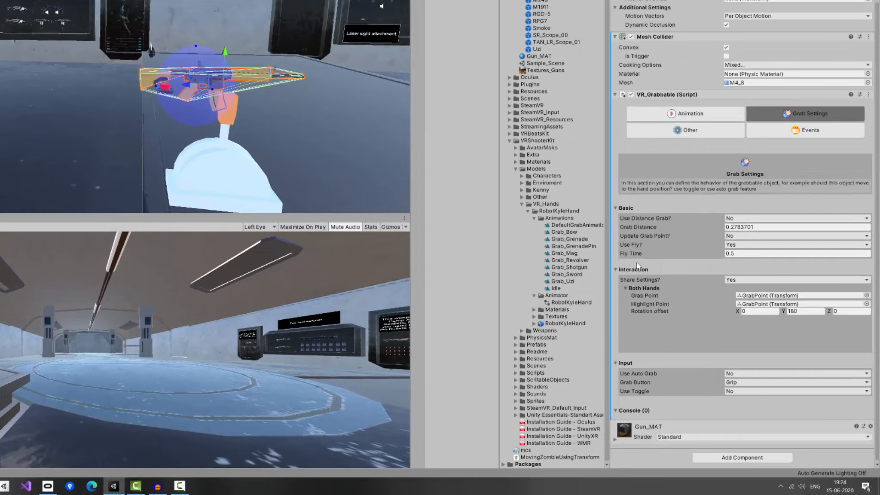
pyautogui.click(683, 319)
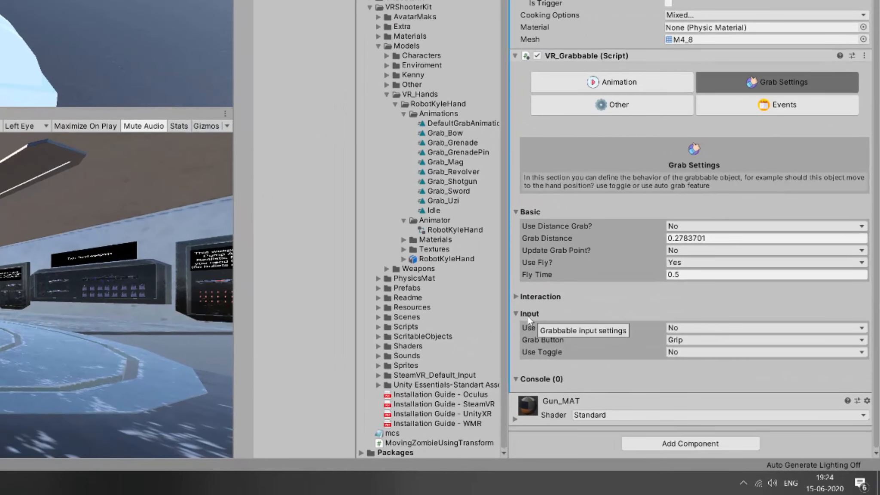
pyautogui.click(531, 317)
pyautogui.moveTo(531, 318)
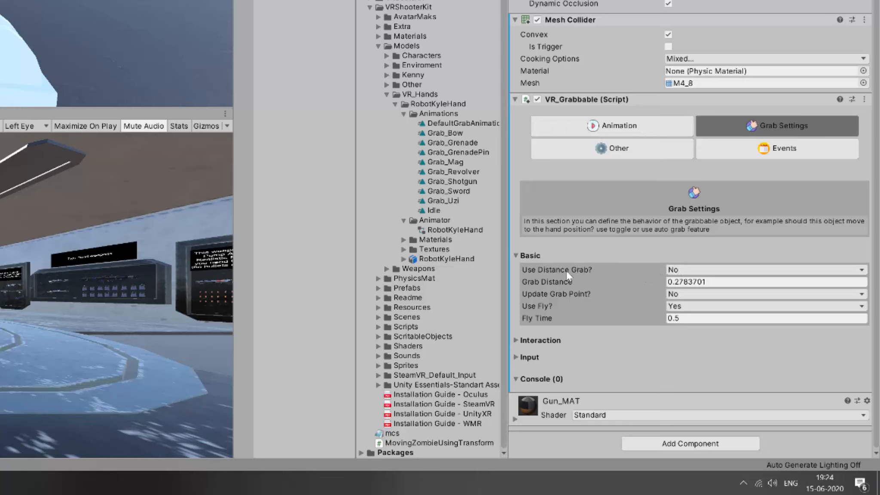
# Set Use Distance Grab to Yes and test grabbing the gun in a play run of the scene.
pyautogui.moveTo(567, 274)
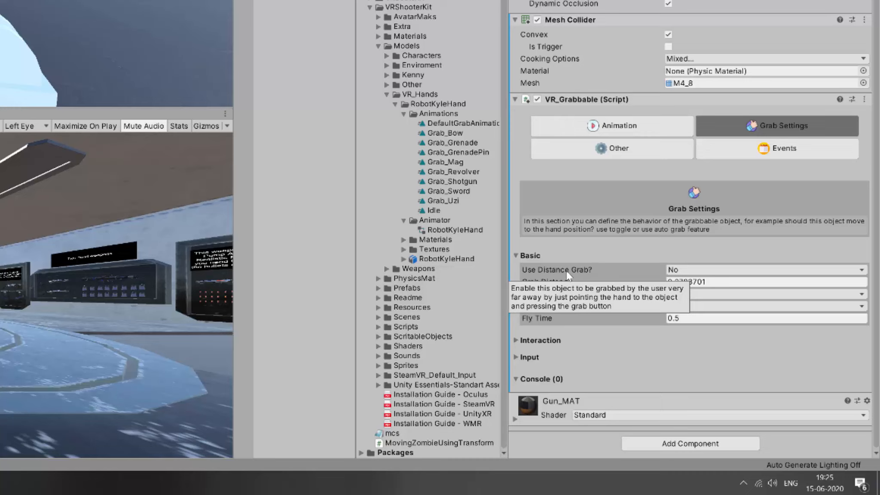
pyautogui.click(681, 271)
pyautogui.click(683, 286)
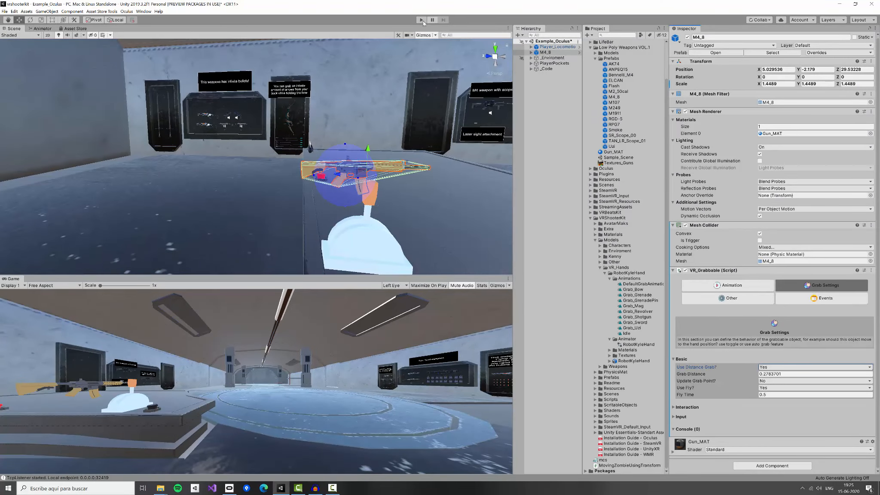
pyautogui.click(421, 19)
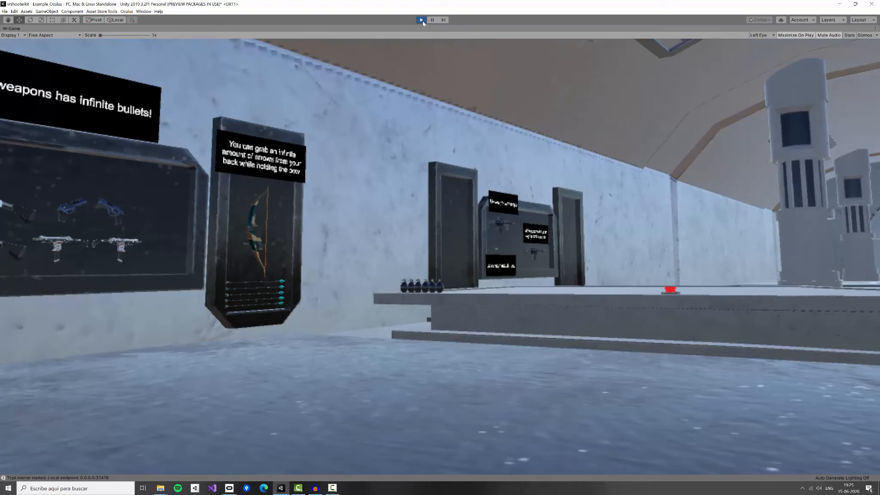
pyautogui.click(423, 20)
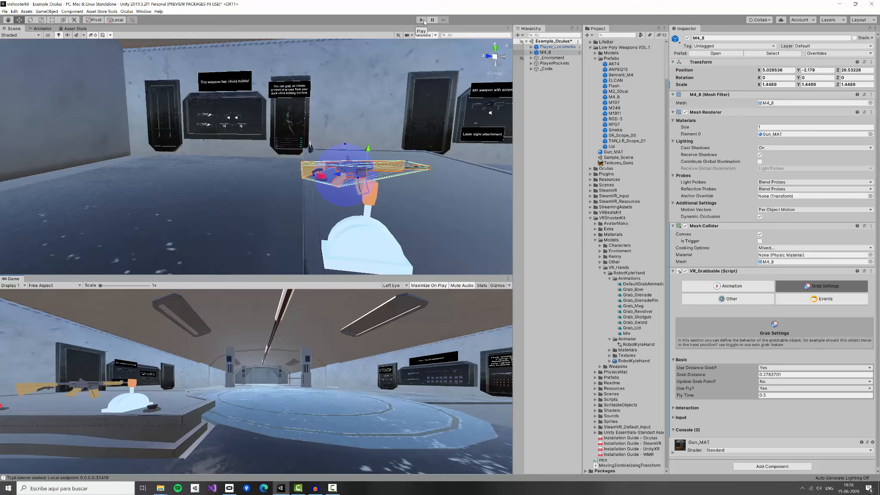
pyautogui.moveTo(371, 106); pyautogui.dragTo(485, 196, button='right')
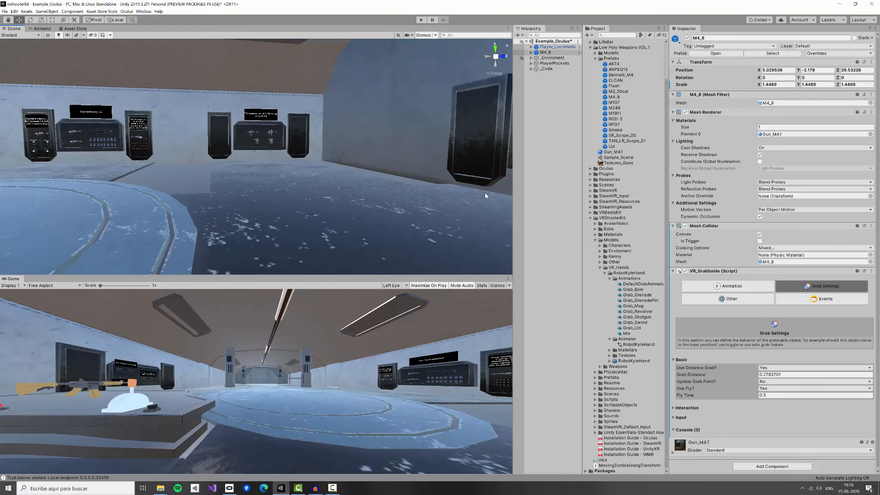
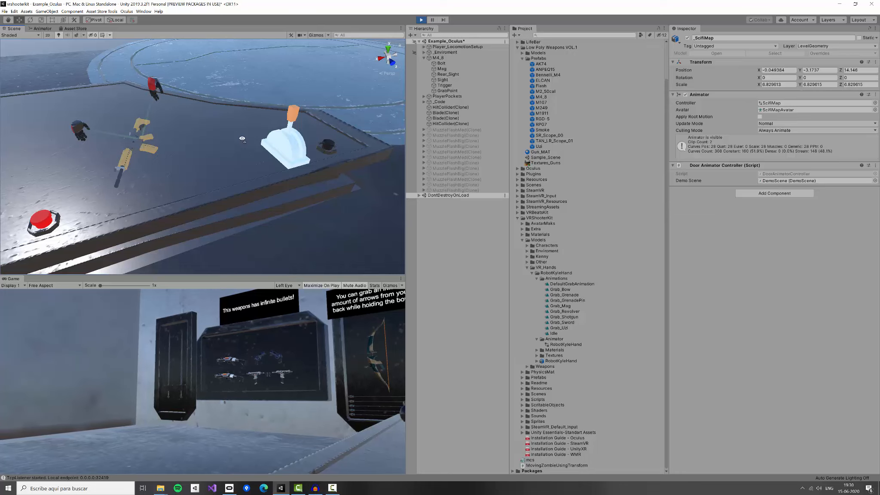
# Stop the running scene and set Update Grab Point to No on the M4_8 gun.
pyautogui.click(421, 20)
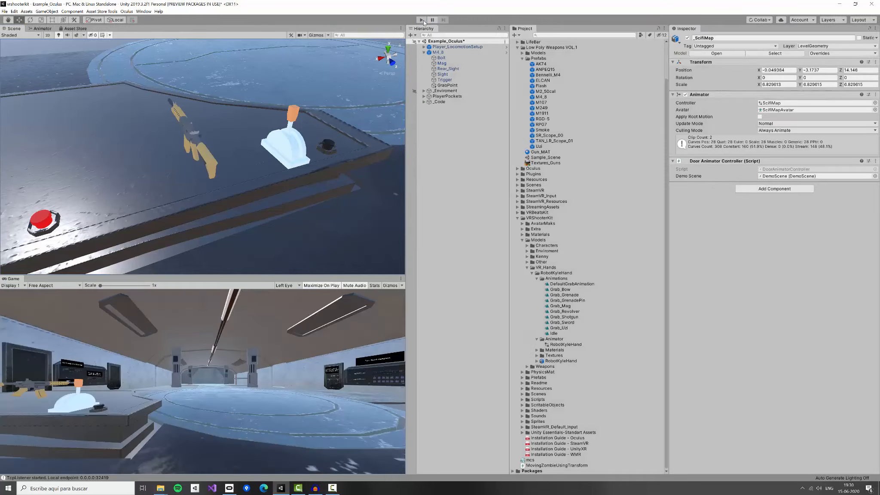
pyautogui.click(445, 52)
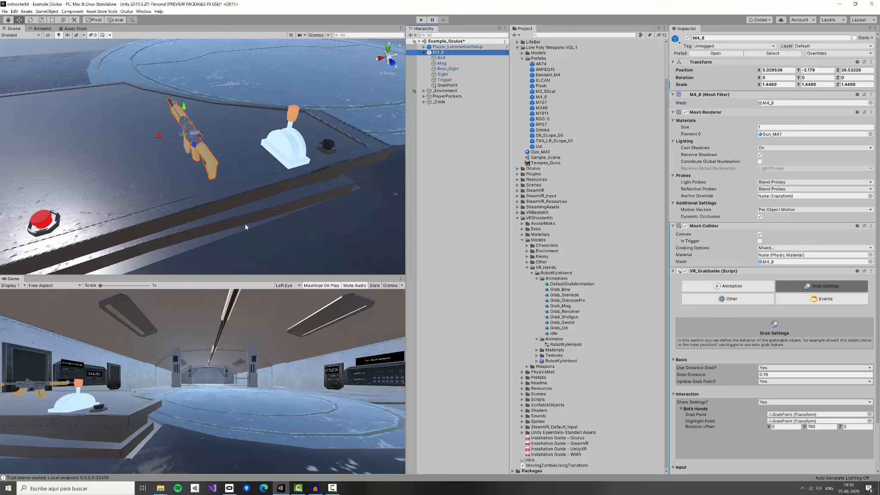
pyautogui.moveTo(245, 227); pyautogui.dragTo(297, 189, button='right')
pyautogui.press('w')
pyautogui.scroll(-3, 296, 189)
pyautogui.moveTo(310, 189); pyautogui.dragTo(277, 194)
pyautogui.moveTo(277, 194); pyautogui.dragTo(232, 194, button='middle')
pyautogui.click(457, 52)
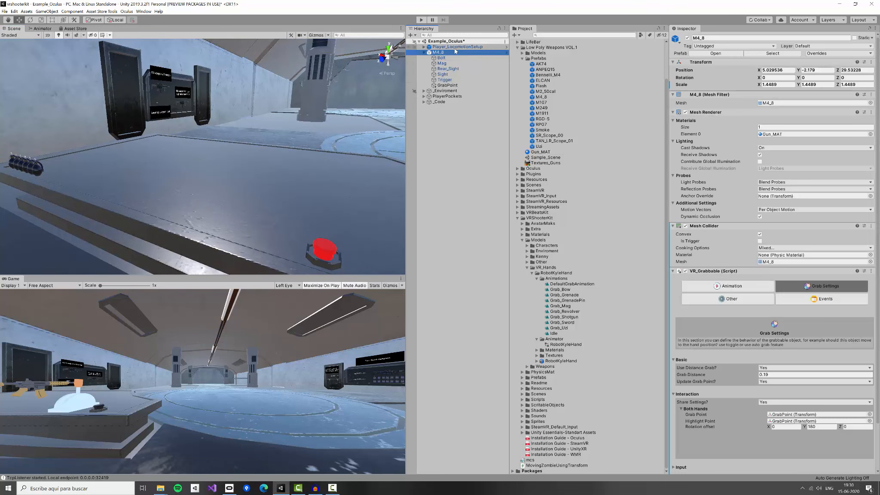
pyautogui.moveTo(258, 152); pyautogui.dragTo(343, 169, button='right')
pyautogui.moveTo(316, 160); pyautogui.dragTo(310, 164)
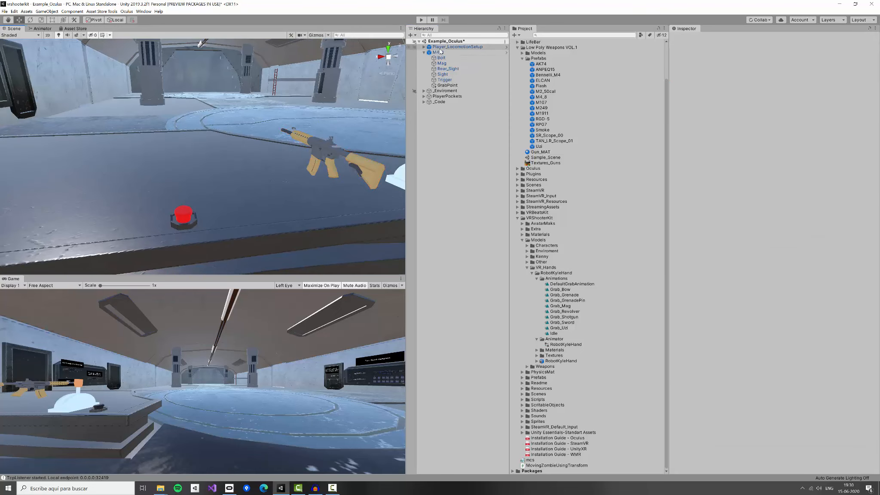
pyautogui.click(764, 384)
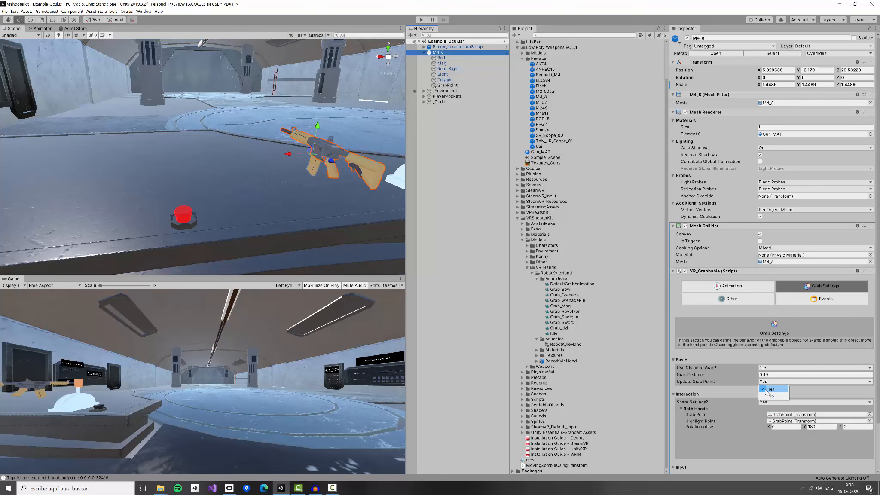
pyautogui.click(762, 392)
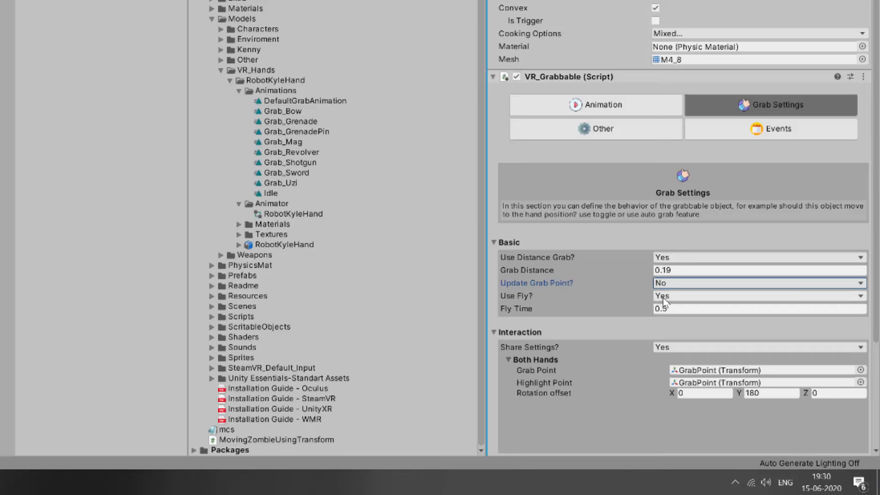
# Set the gun's Fly Time to 50 and test it in a play run of the scene.
pyautogui.moveTo(528, 297)
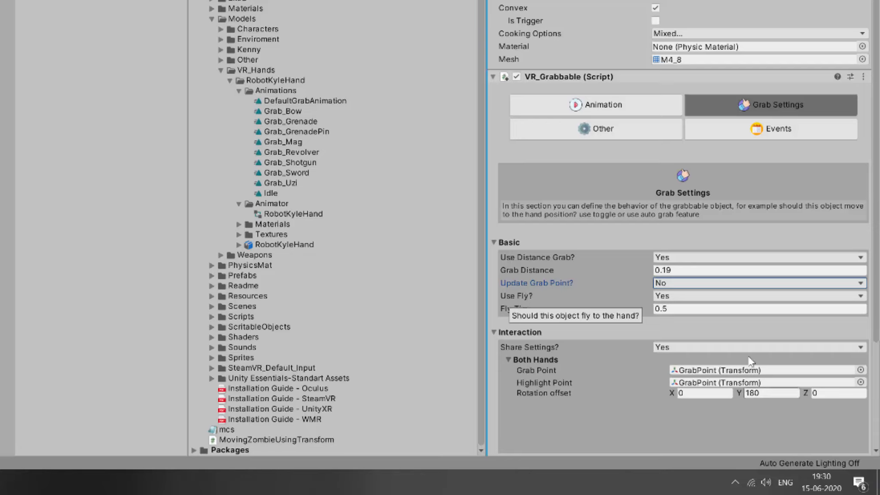
pyautogui.click(673, 308)
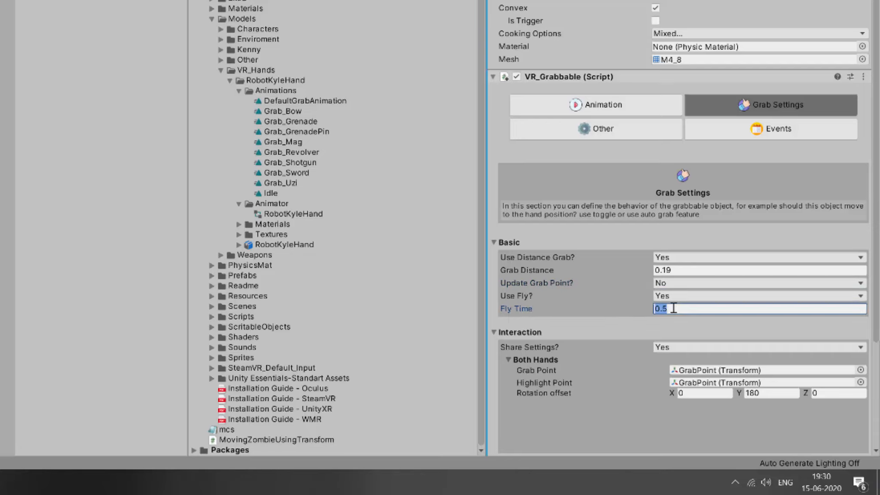
pyautogui.write('5')
pyautogui.write('0')
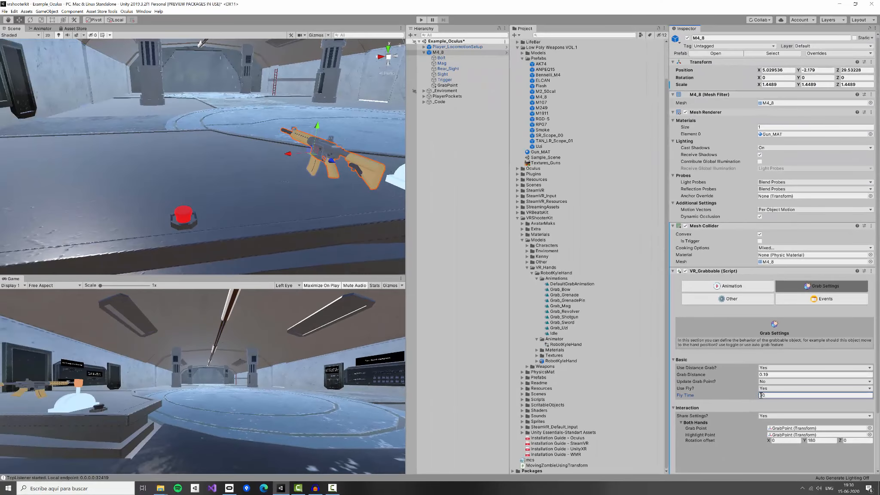
pyautogui.click(420, 20)
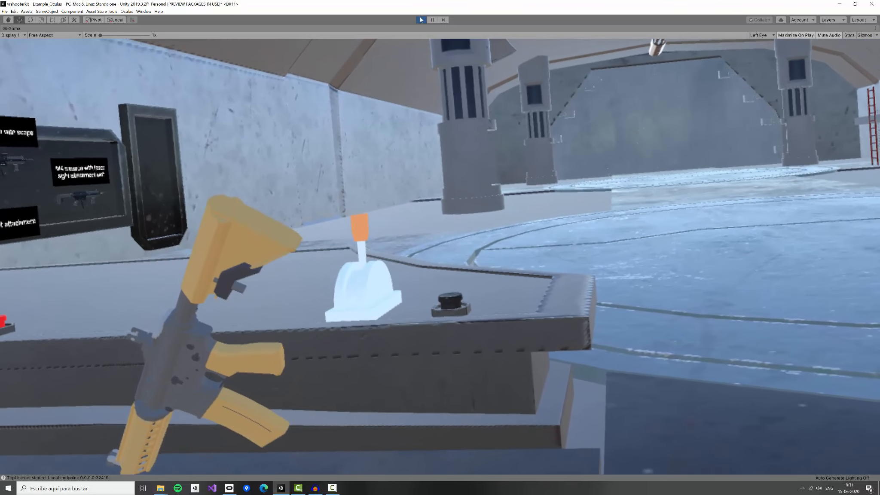
pyautogui.click(421, 20)
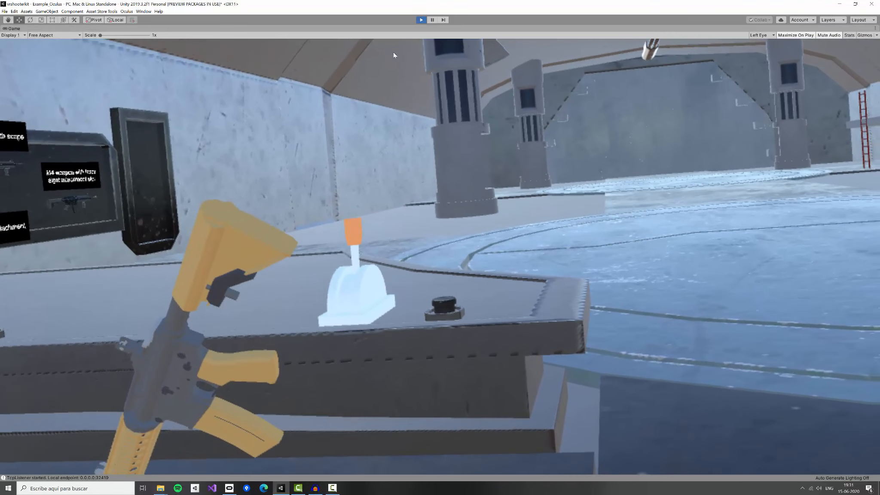
# Reduce the gun's Fly Time to 5 and test it in another play run.
pyautogui.click(780, 395)
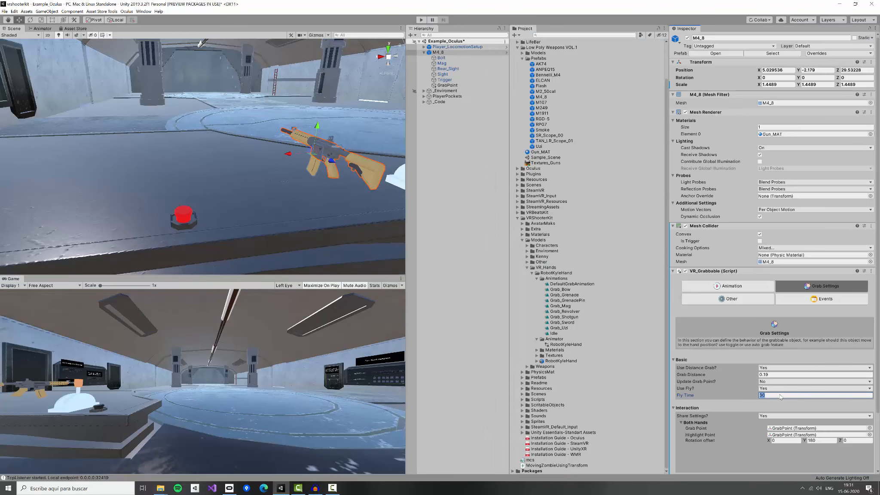
pyautogui.write('5')
pyautogui.click(421, 20)
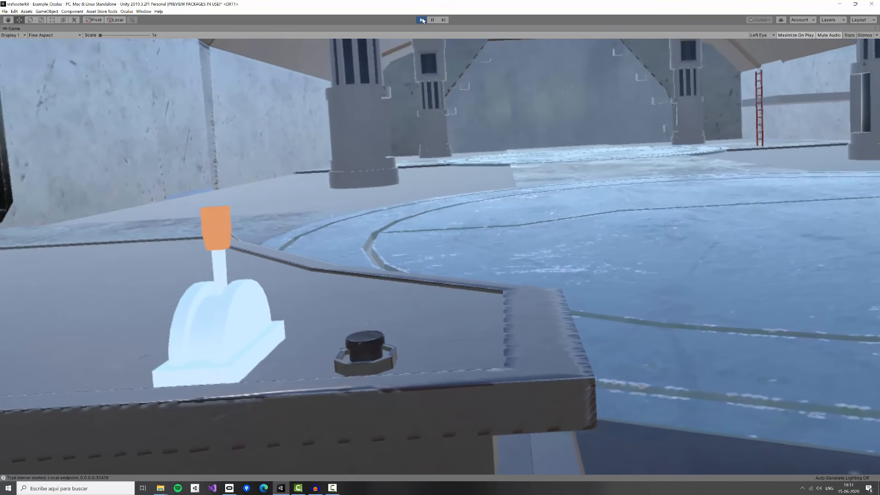
pyautogui.click(422, 20)
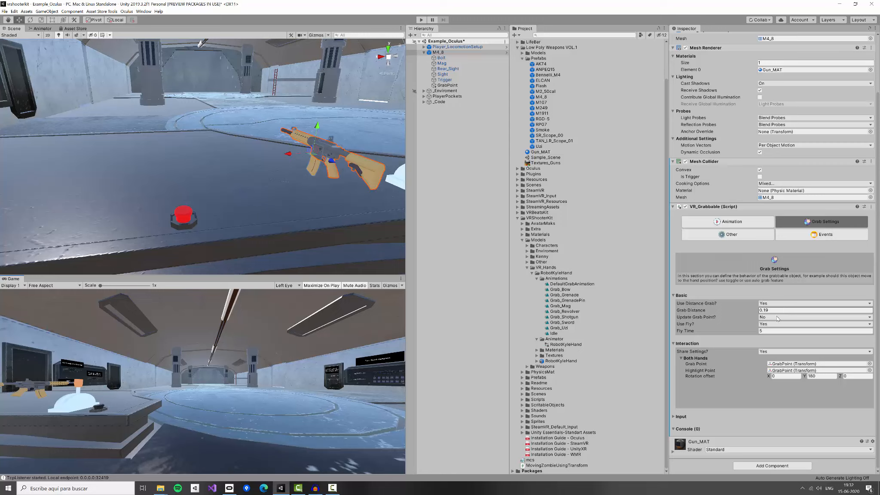
# Set the Fly Time to 0.15 and switch Share Settings to No under Interaction.
pyautogui.click(774, 332)
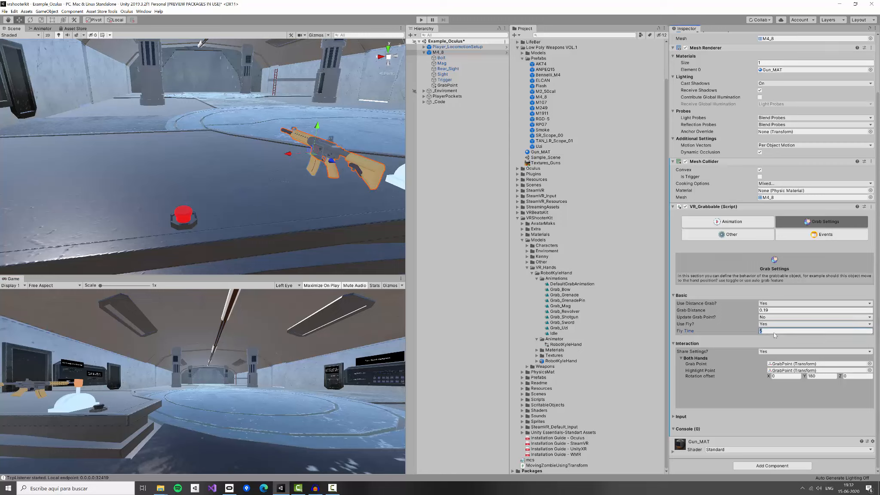
pyautogui.write('0.1')
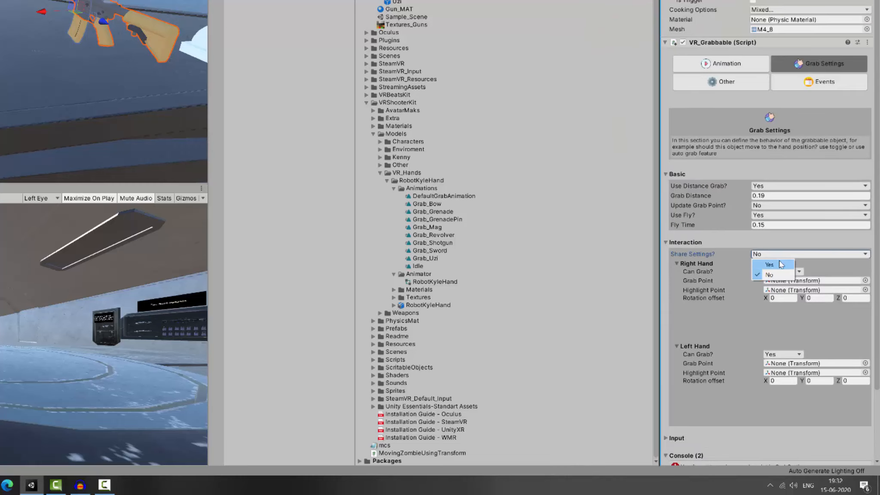
pyautogui.click(745, 310)
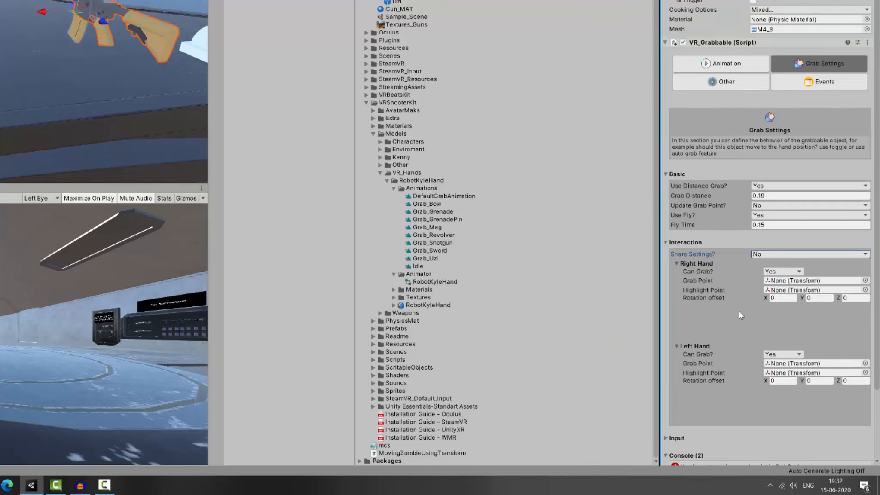
pyautogui.scroll(-3, 739, 312)
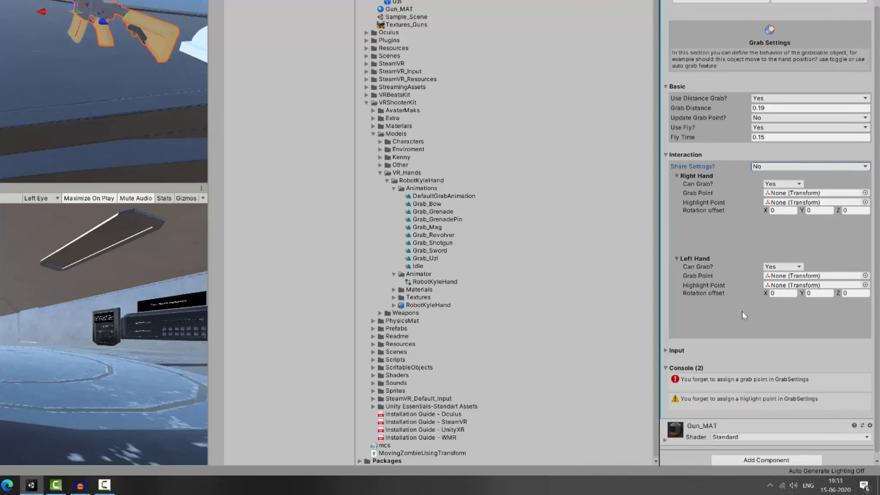
# Switch the Interaction Share Settings to Yes and back to No to compare shared and per-hand options.
pyautogui.click(767, 169)
pyautogui.click(767, 182)
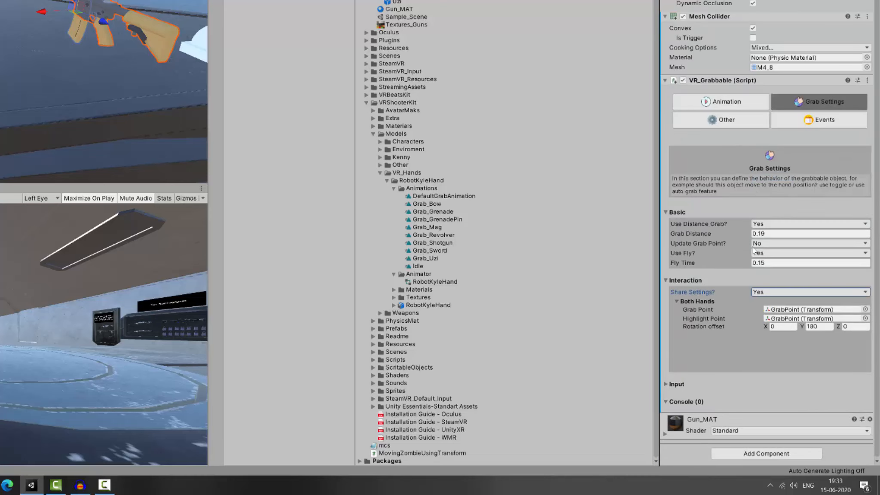
pyautogui.click(767, 293)
pyautogui.click(766, 301)
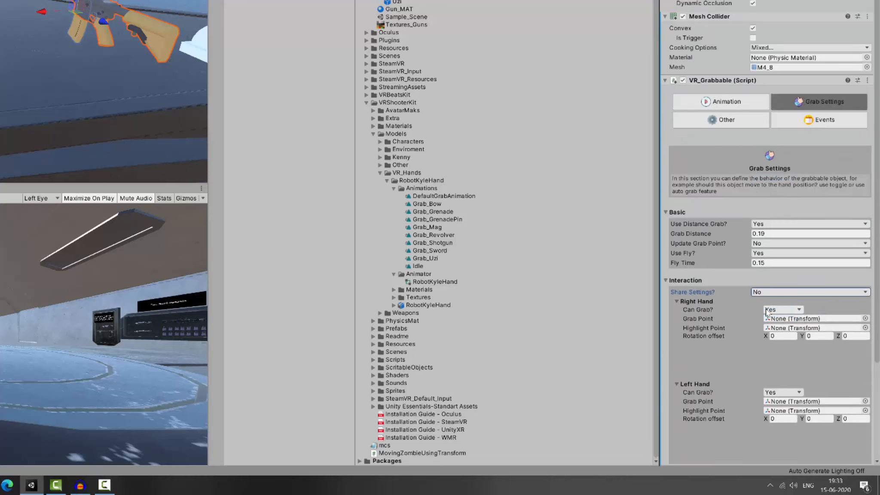
# Review the per-hand animation settings, then return to the grab settings and open the left hand's X rotation offset.
pyautogui.click(752, 107)
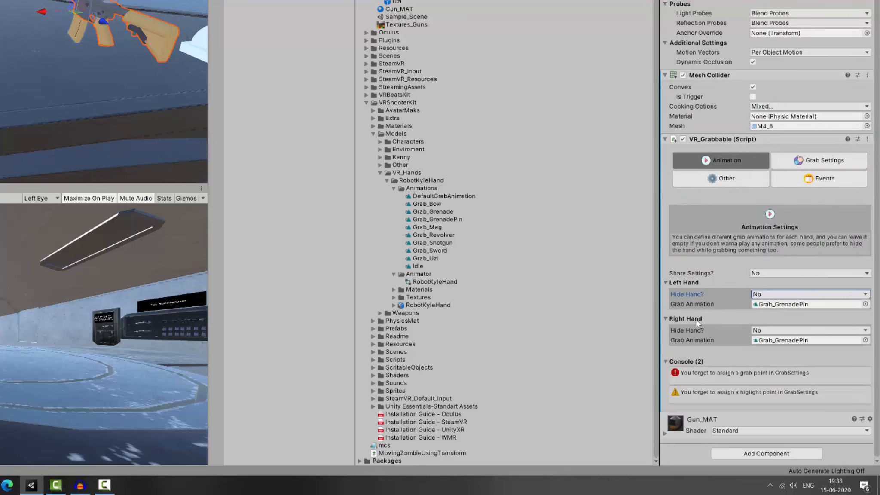
pyautogui.click(820, 160)
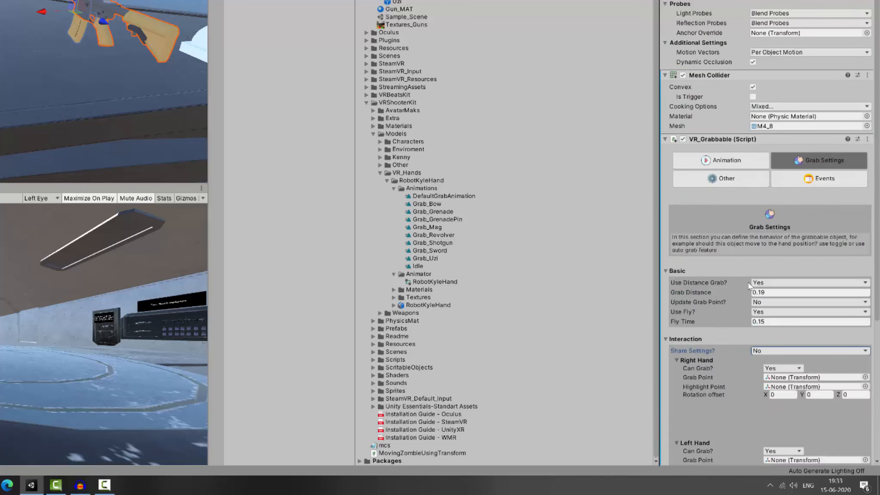
pyautogui.scroll(-4, 749, 285)
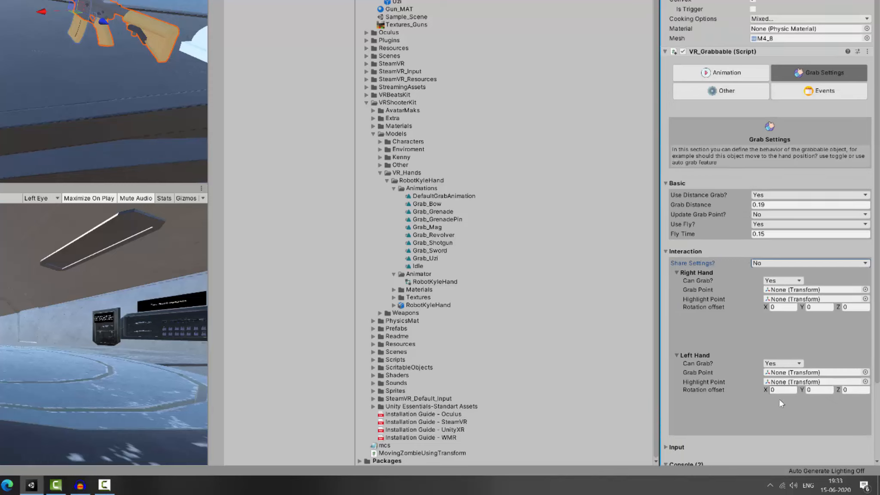
pyautogui.click(787, 390)
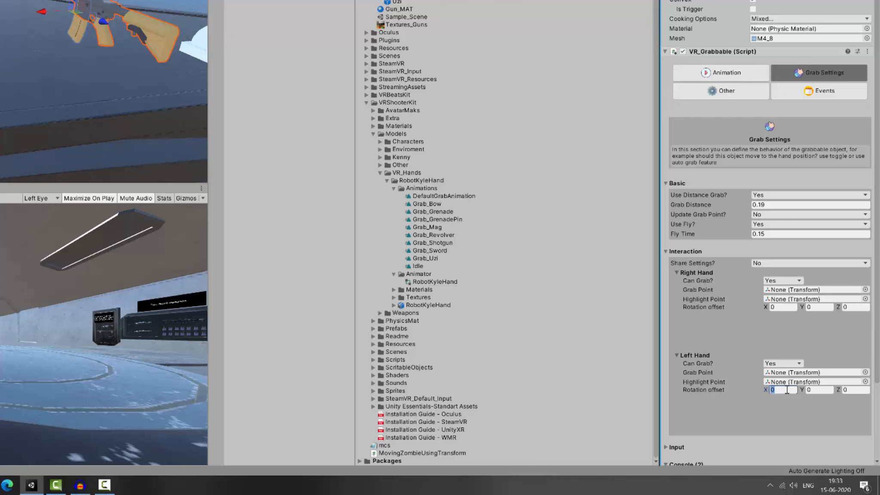
# Check the left hand's Y and Z rotation offsets, then set Share Settings to Yes and inspect the shared grab and highlight points.
pyautogui.click(817, 391)
pyautogui.click(851, 389)
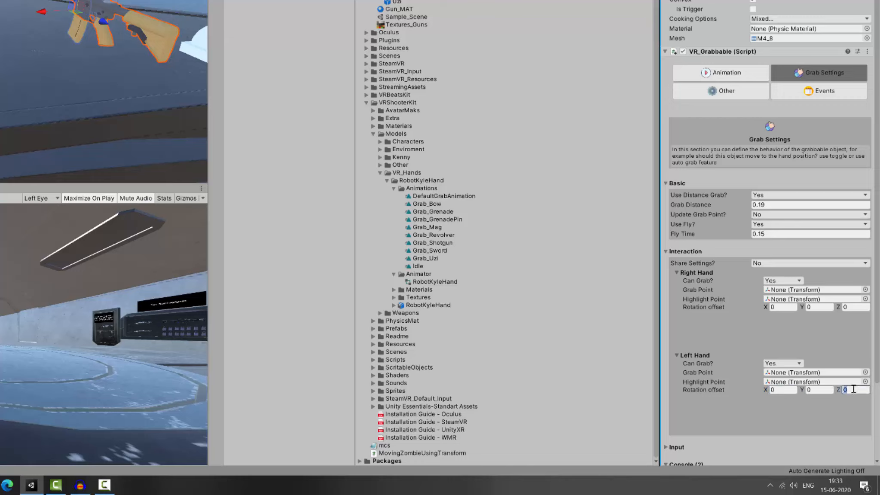
pyautogui.click(767, 263)
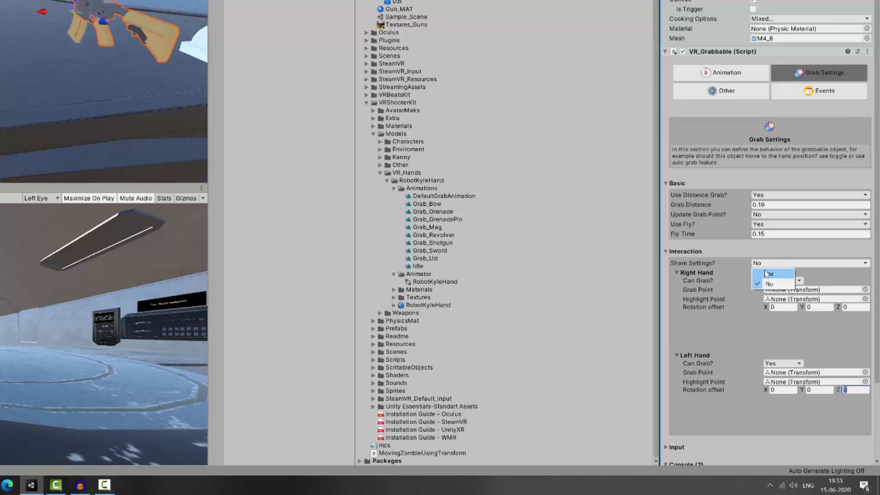
pyautogui.click(765, 273)
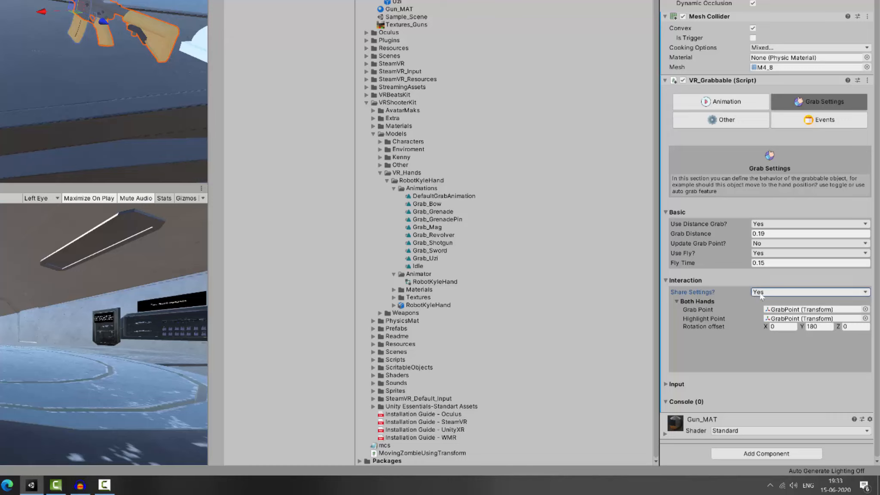
pyautogui.click(783, 311)
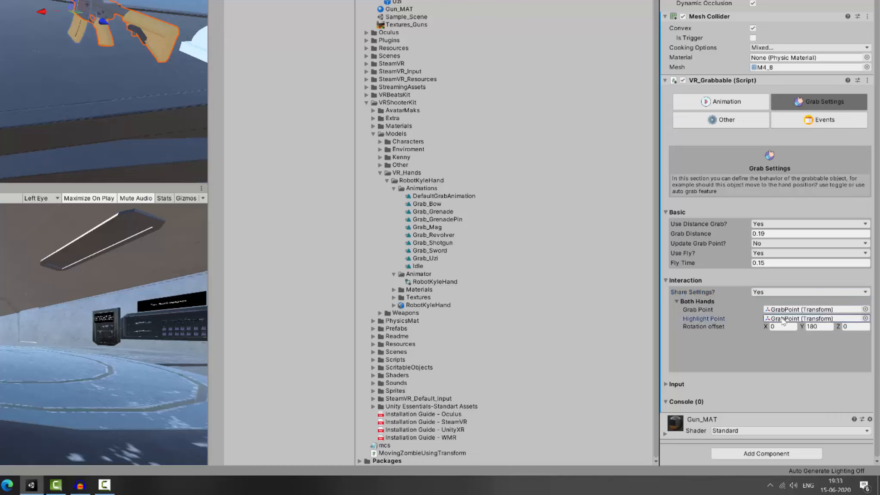
# Set the shared Y rotation offset for both hands to 0 and test the gun in a play run.
pyautogui.click(816, 327)
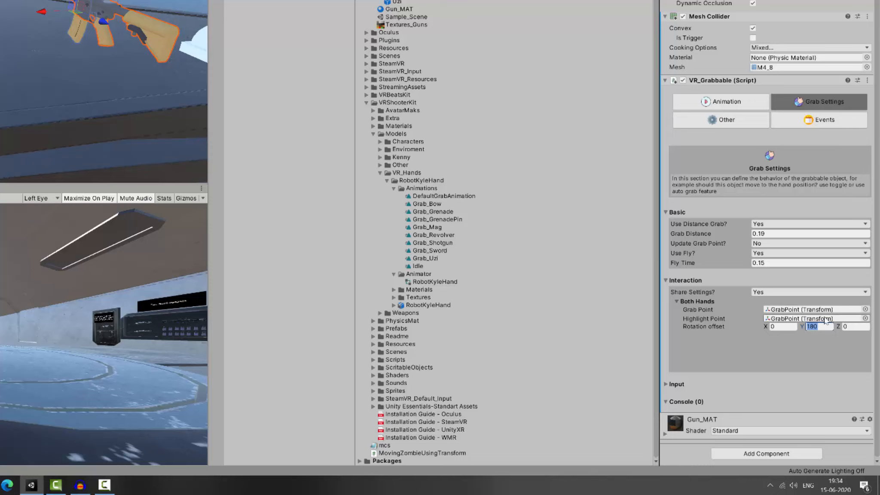
pyautogui.write('0')
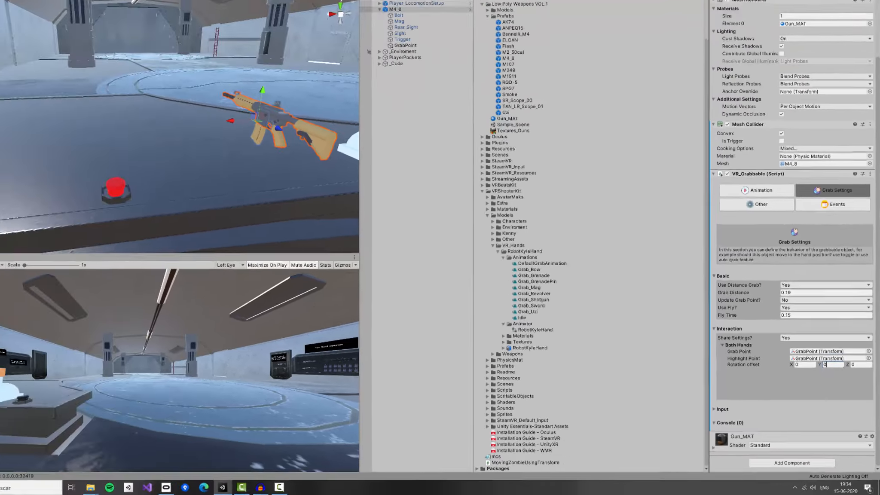
pyautogui.click(422, 20)
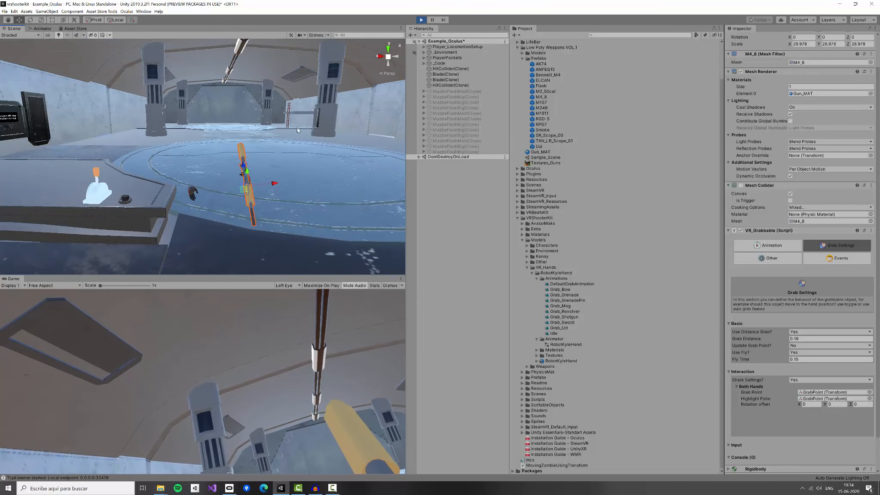
pyautogui.click(454, 226)
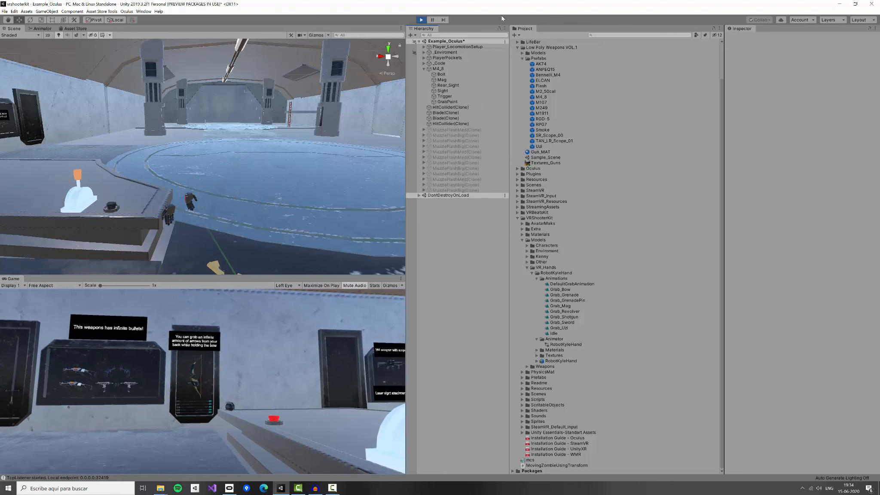
pyautogui.click(421, 19)
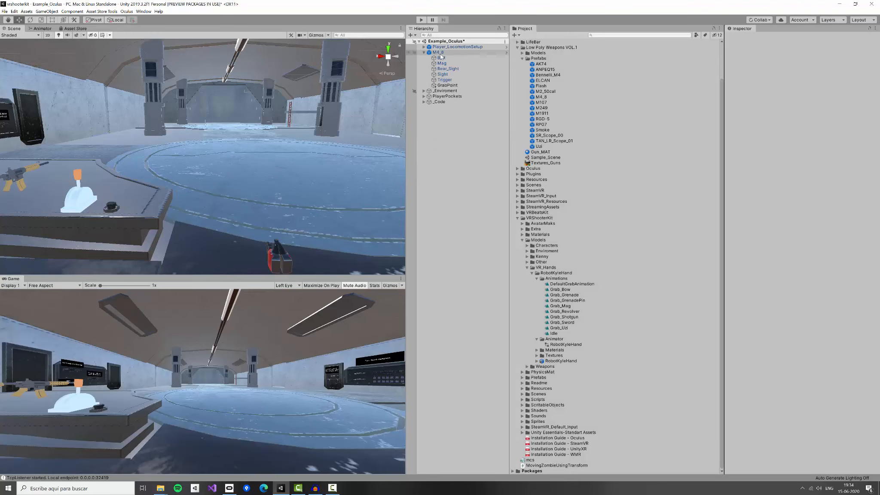
# Set the M4_8 gun's shared Y rotation offset to 180 in its grab settings.
pyautogui.click(442, 53)
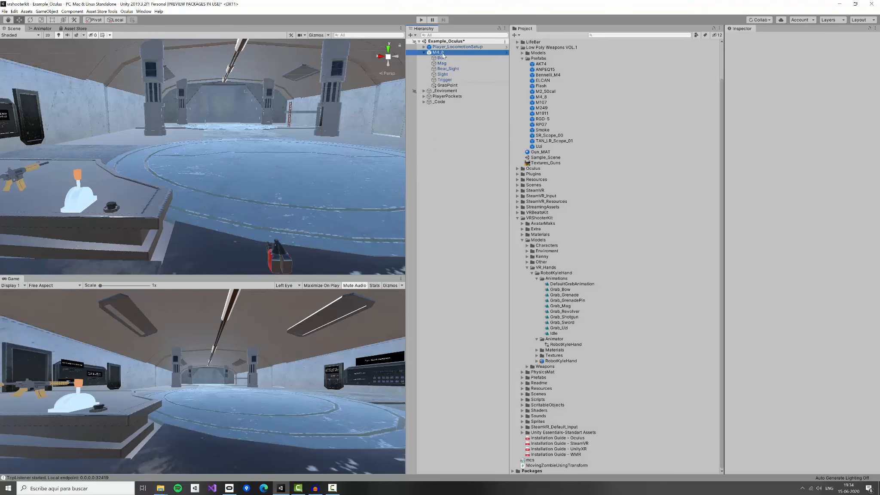
pyautogui.scroll(-3, 794, 386)
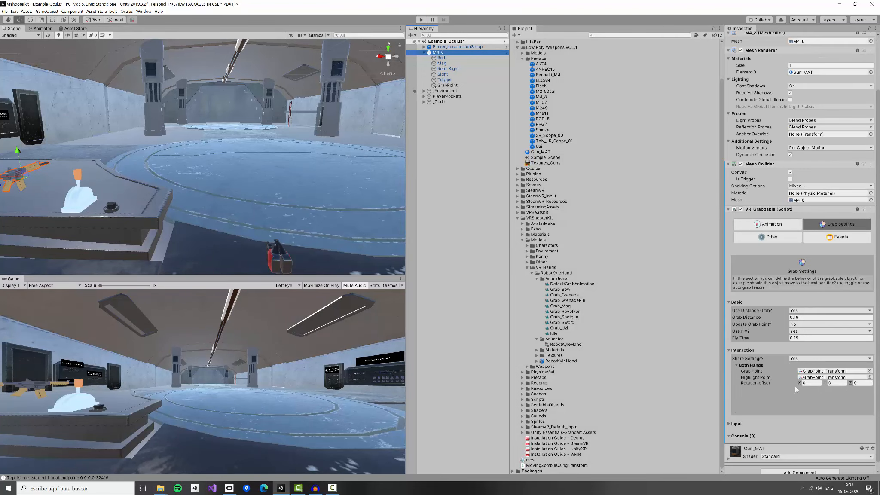
pyautogui.click(835, 383)
pyautogui.write('18')
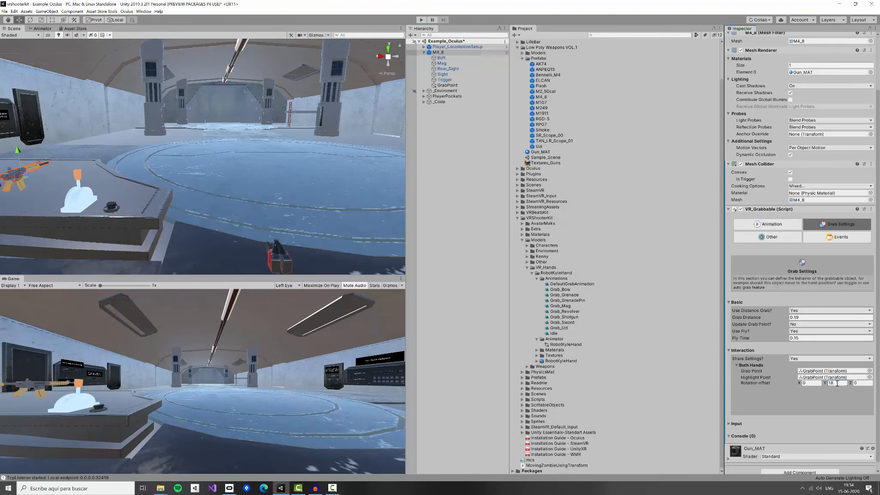
# Collapse the Interaction settings, expand Input, set Use Auto Grab to Yes and test it in a play run.
pyautogui.click(743, 350)
pyautogui.click(748, 417)
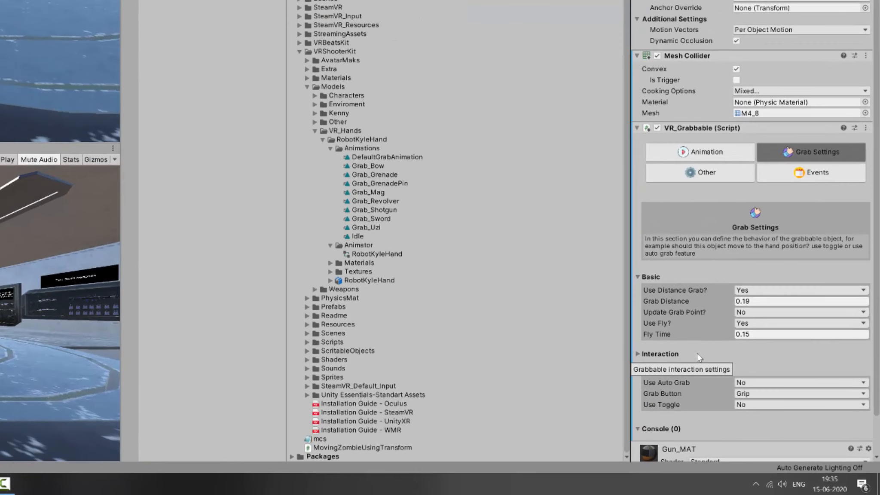
pyautogui.scroll(-2, 707, 375)
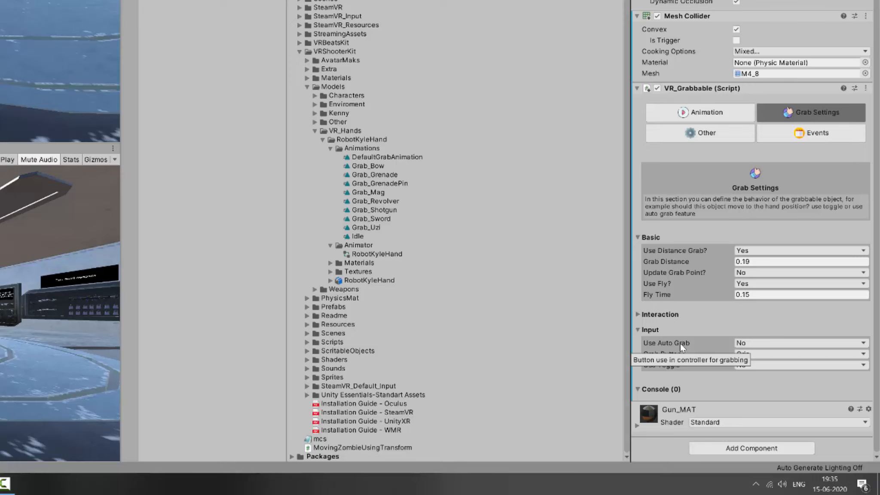
pyautogui.click(746, 343)
pyautogui.click(748, 353)
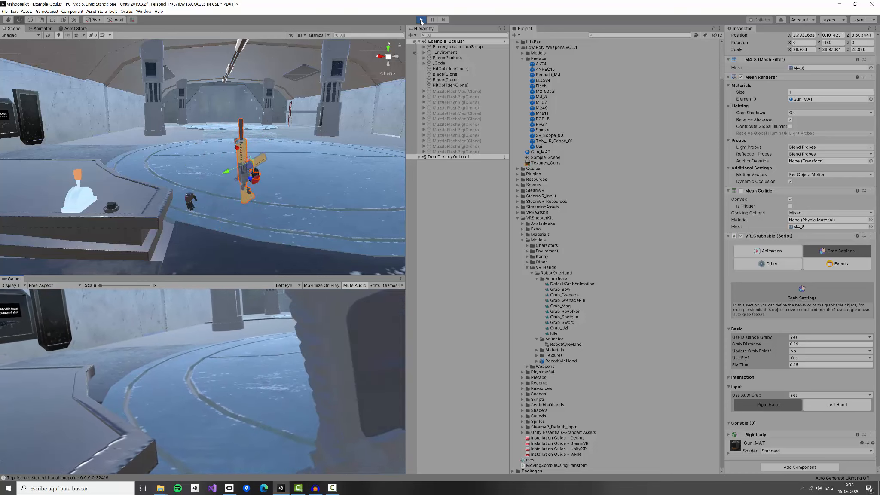
pyautogui.click(421, 20)
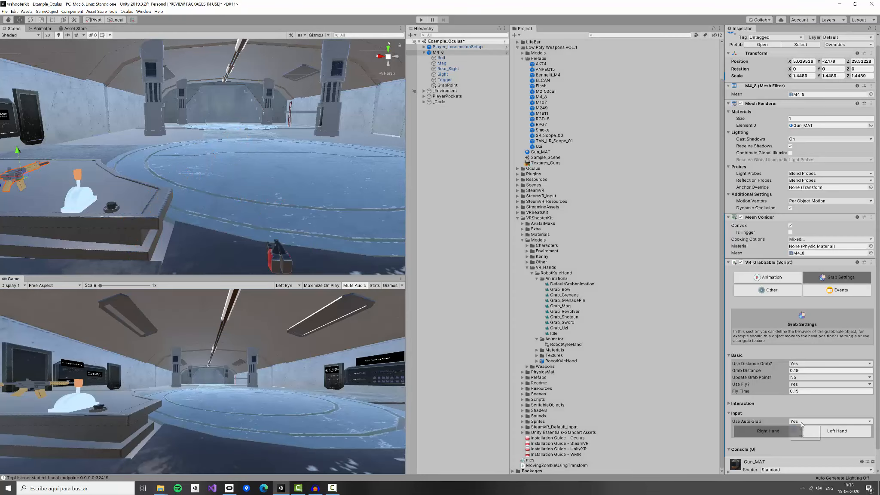
# Set Use Auto Grab to No and review the Grab Button choices, keeping Grip.
pyautogui.click(801, 423)
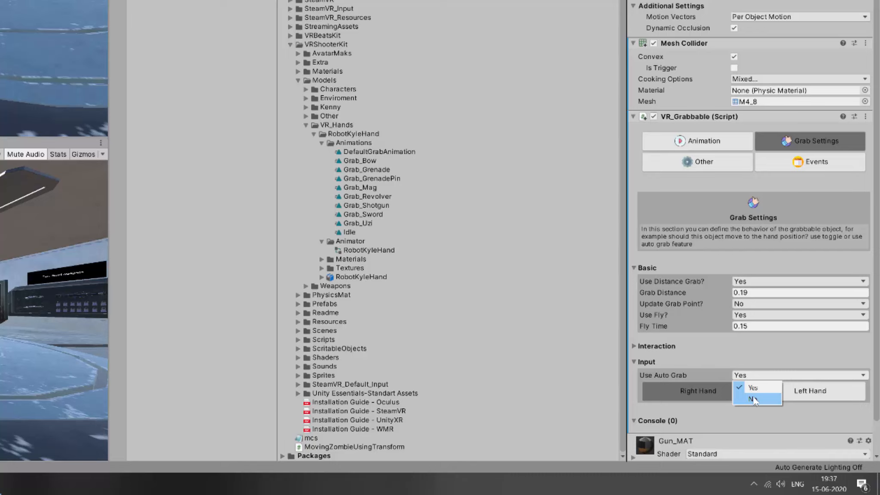
pyautogui.click(754, 400)
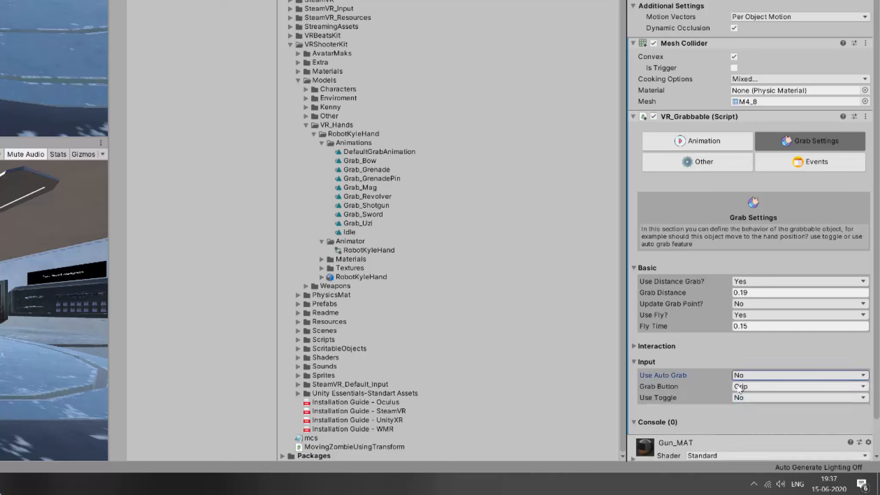
pyautogui.click(740, 388)
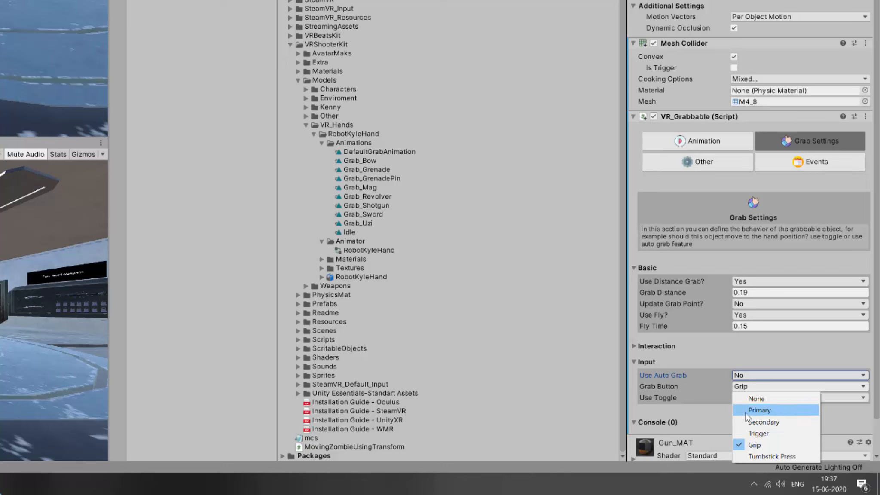
pyautogui.click(752, 445)
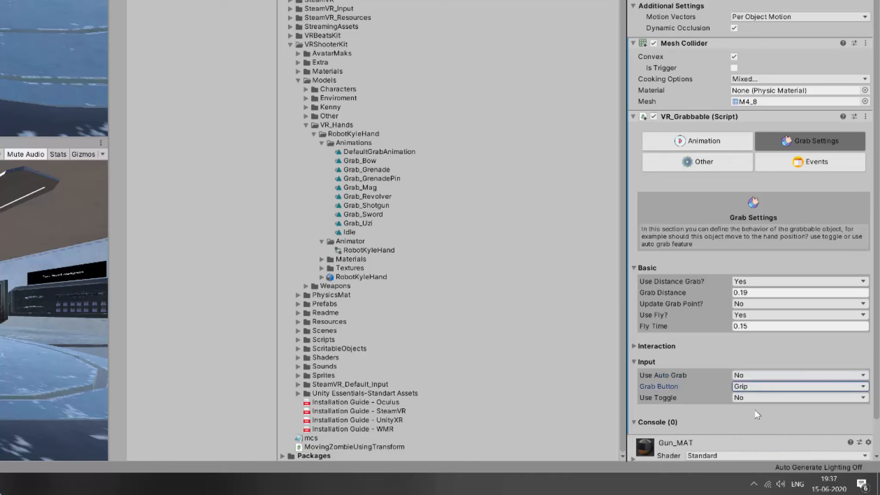
pyautogui.click(756, 386)
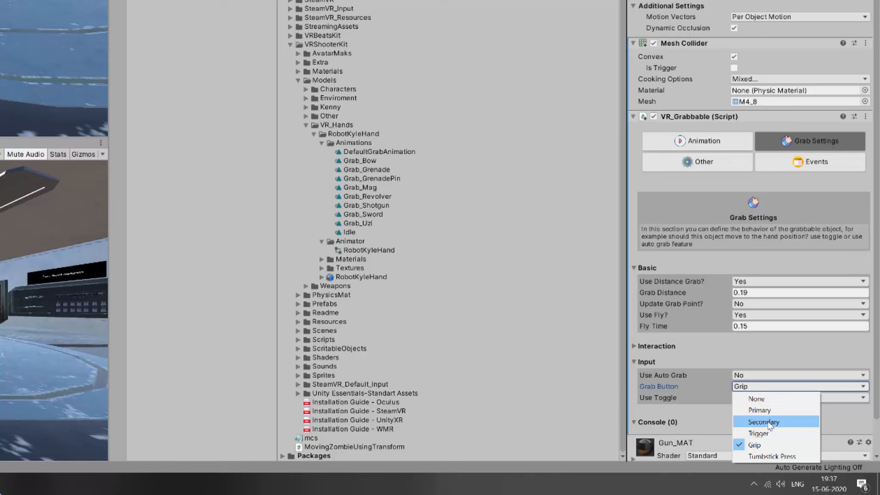
pyautogui.click(767, 445)
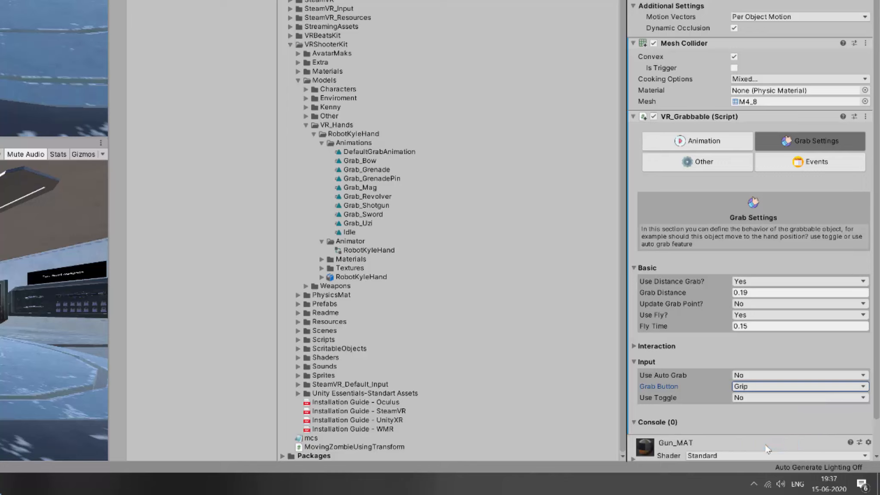
# Set Use Toggle to Yes with Grip as the Grab Button, and test toggled grabbing in a play run.
pyautogui.click(746, 400)
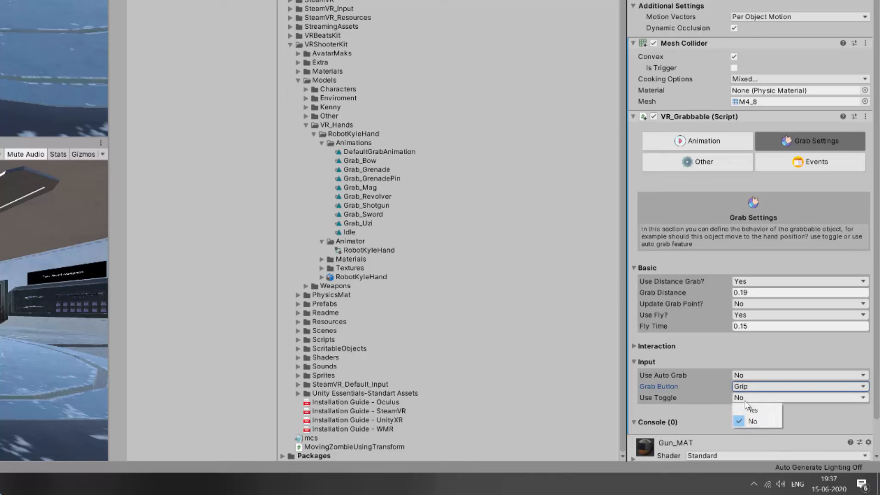
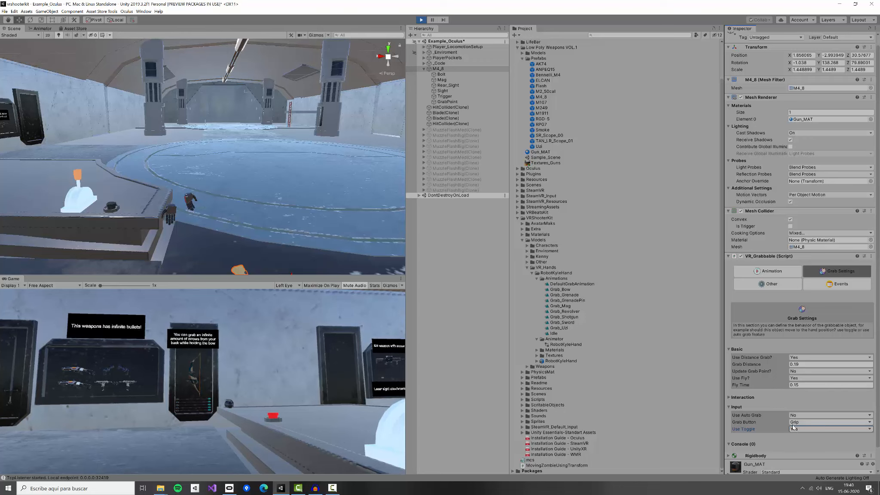
pyautogui.click(792, 423)
pyautogui.click(802, 458)
pyautogui.hotkey('ctrl', 'p')
# Open the M4_8 gun's Other settings, then select the Revolver on the wall and examine its Rigidbody, grab and Other settings.
pyautogui.click(784, 301)
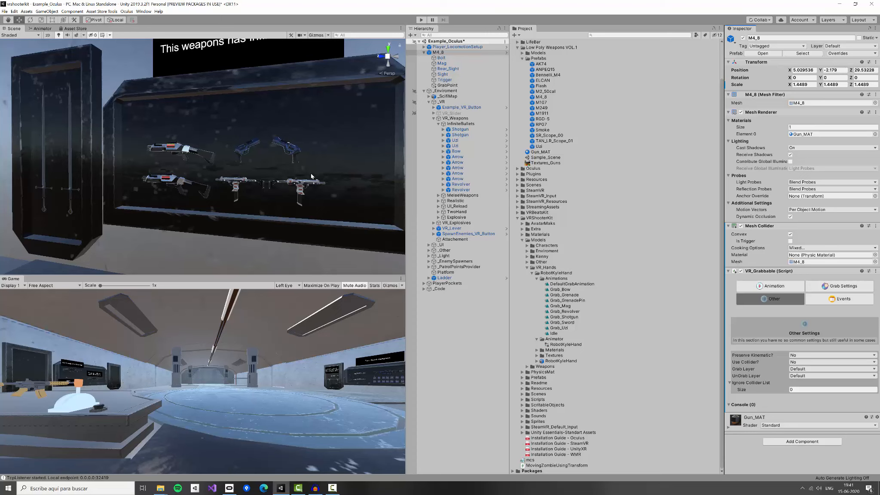
pyautogui.click(298, 158)
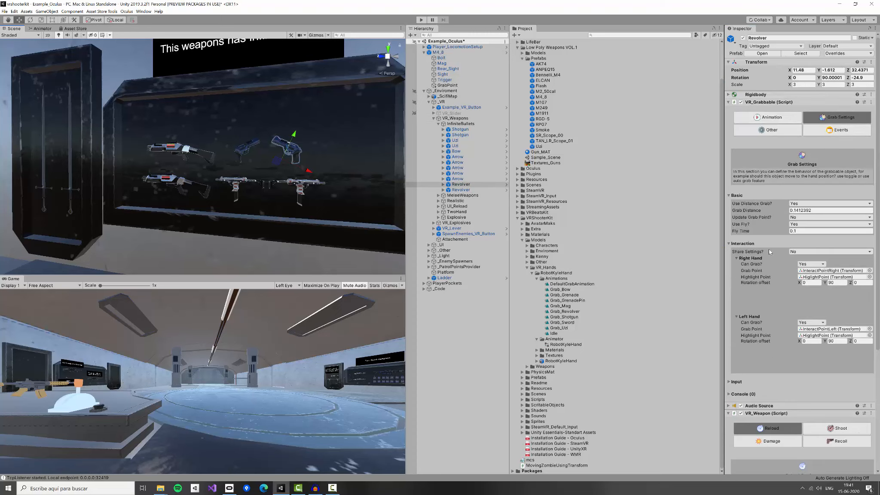
pyautogui.scroll(-5, 760, 243)
pyautogui.scroll(5, 743, 257)
pyautogui.click(730, 95)
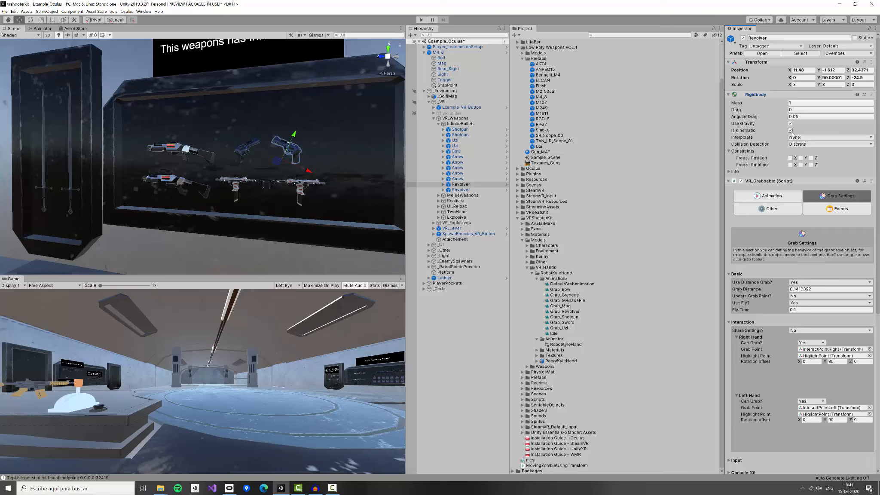
pyautogui.click(793, 212)
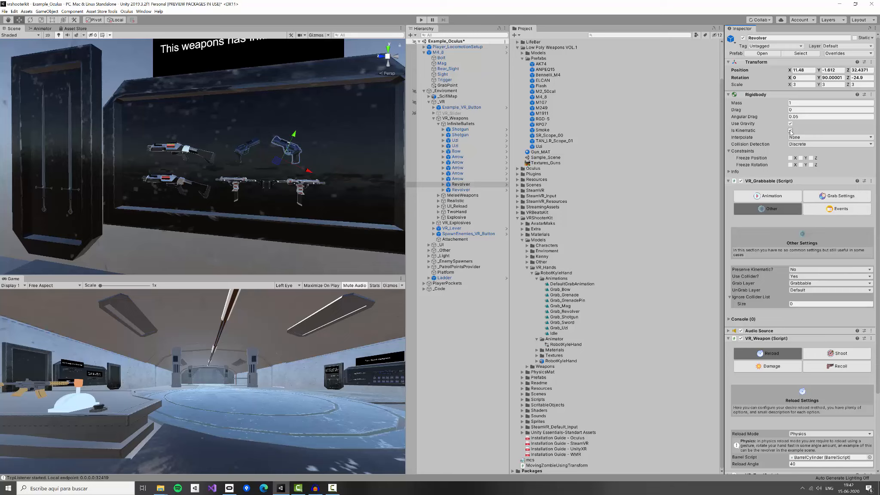
pyautogui.click(825, 198)
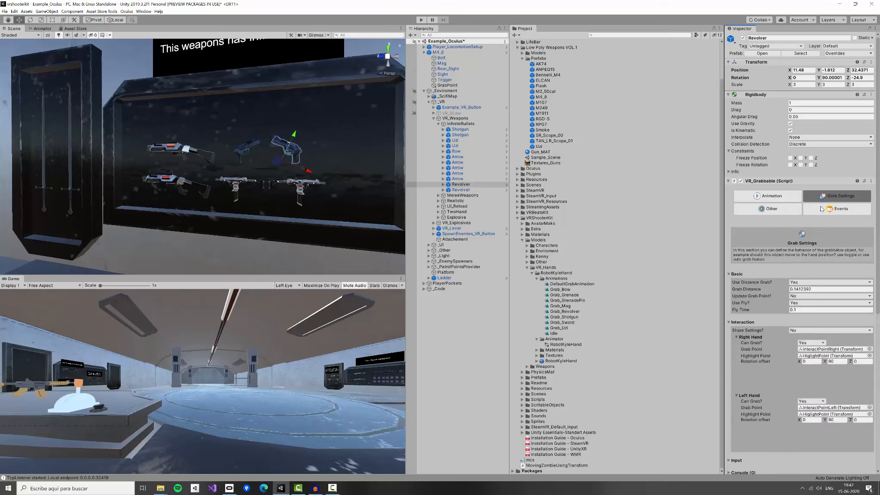
pyautogui.click(796, 209)
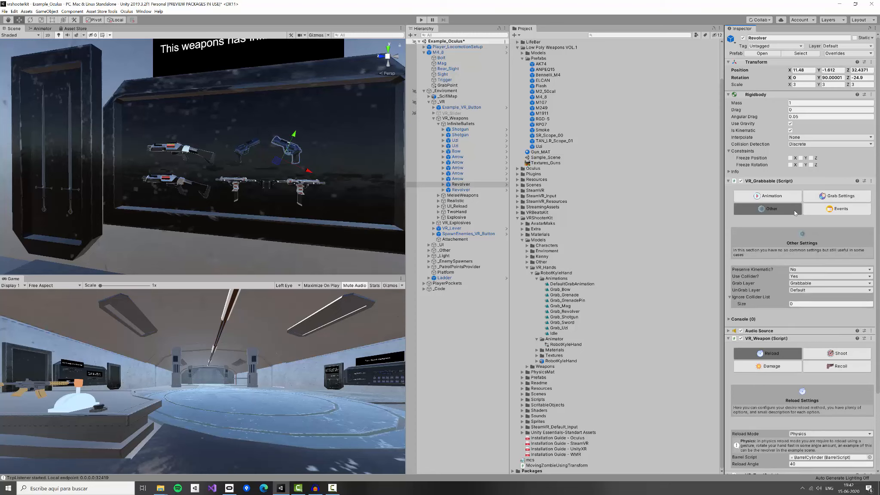
# Collapse the Revolver's VR_Weapon component and switch Preserve Kinematic to Yes and back to No.
pyautogui.click(727, 339)
pyautogui.click(792, 266)
pyautogui.click(799, 273)
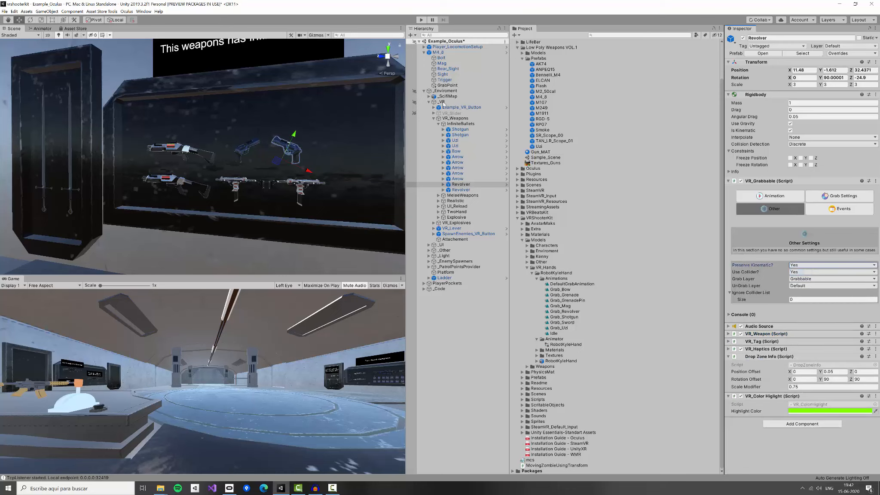
pyautogui.click(800, 265)
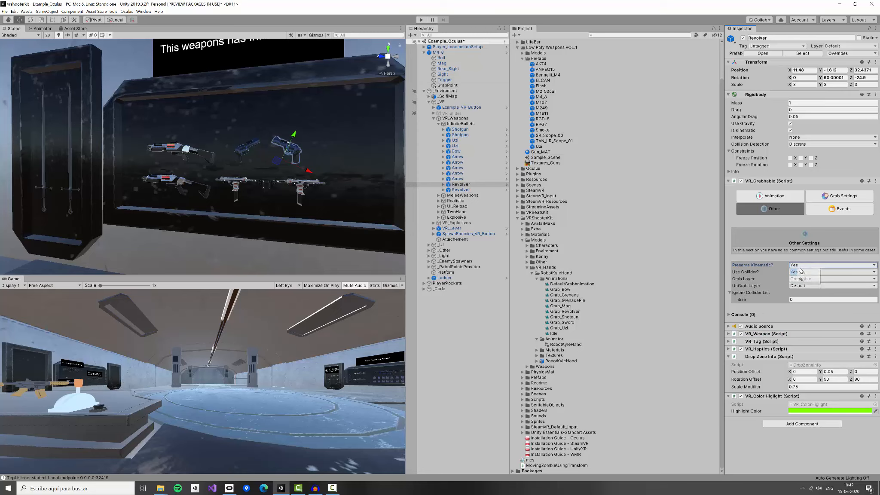
pyautogui.click(801, 278)
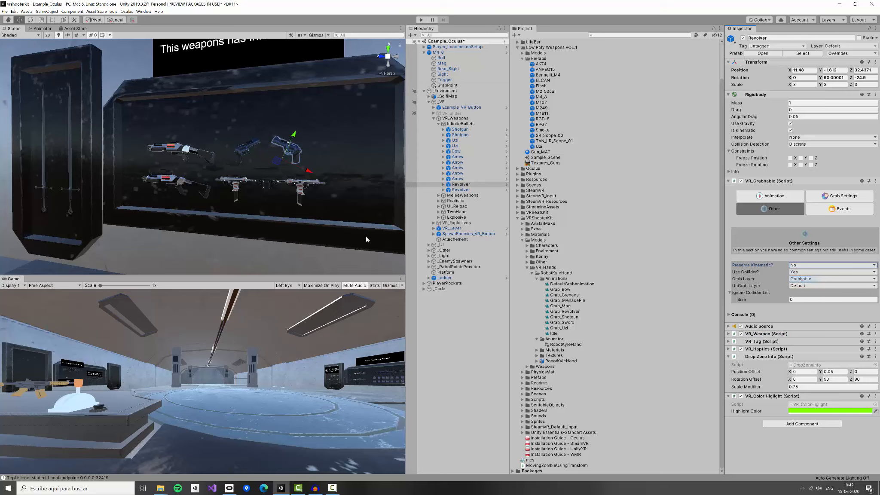
# Focus the M4_8 gun and set its Preserve Kinematic option to Yes.
pyautogui.doubleClick(438, 52)
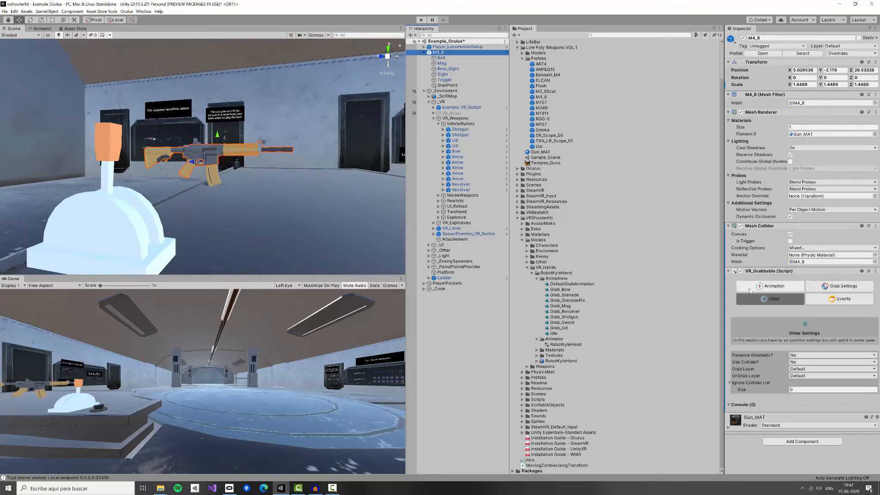
pyautogui.click(798, 355)
pyautogui.click(800, 361)
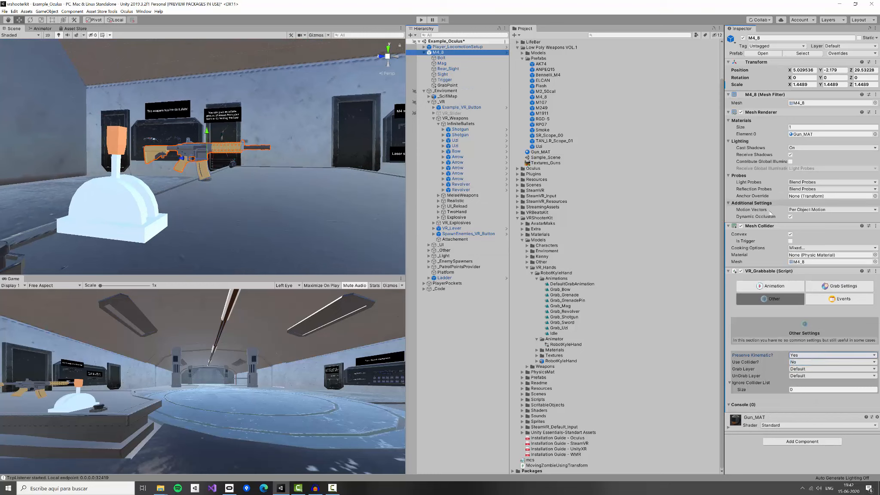
pyautogui.click(793, 442)
pyautogui.write('rigidbody')
pyautogui.press('Return')
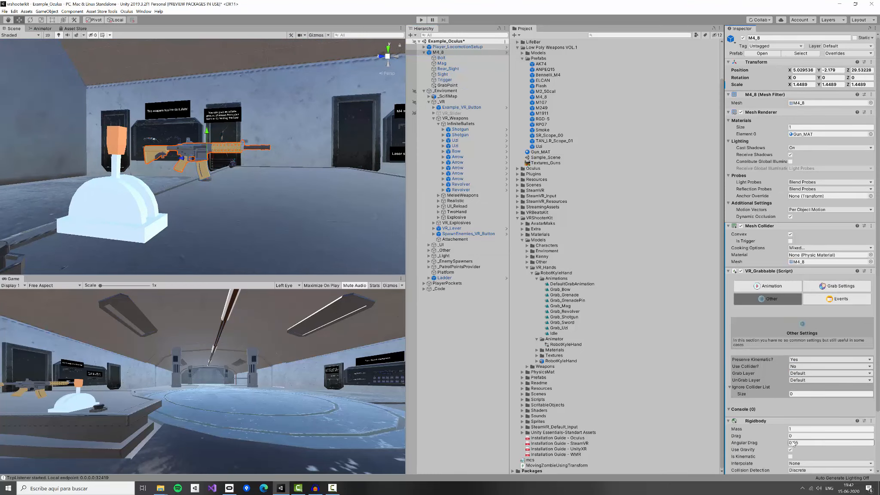
pyautogui.scroll(-3, 818, 426)
pyautogui.click(870, 354)
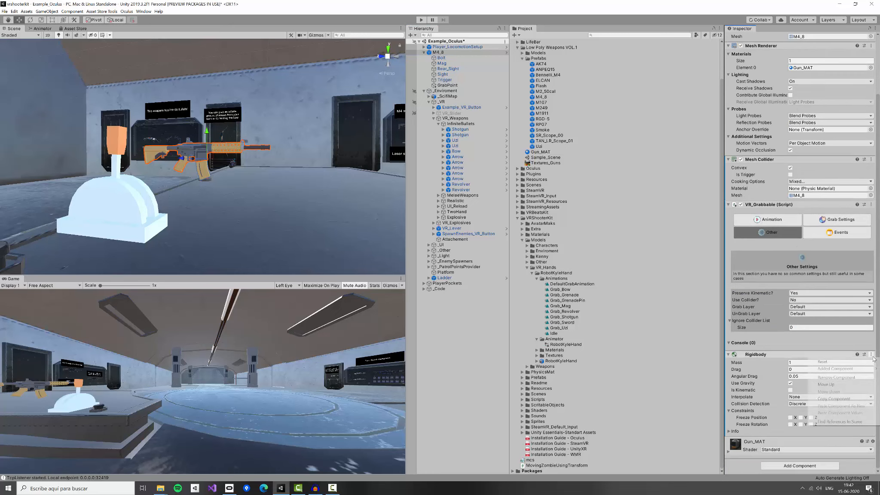
pyautogui.click(856, 377)
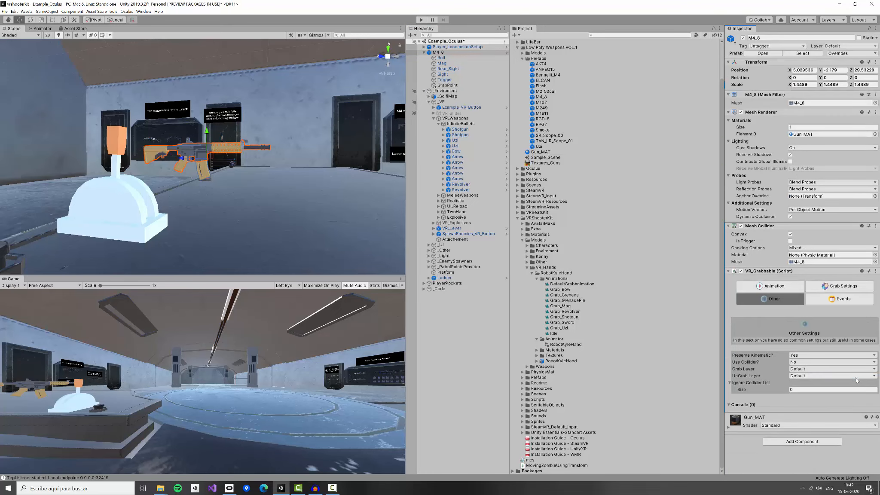
# Set the M4_8 gun's Preserve Kinematic option to No and test it in a play run.
pyautogui.click(802, 362)
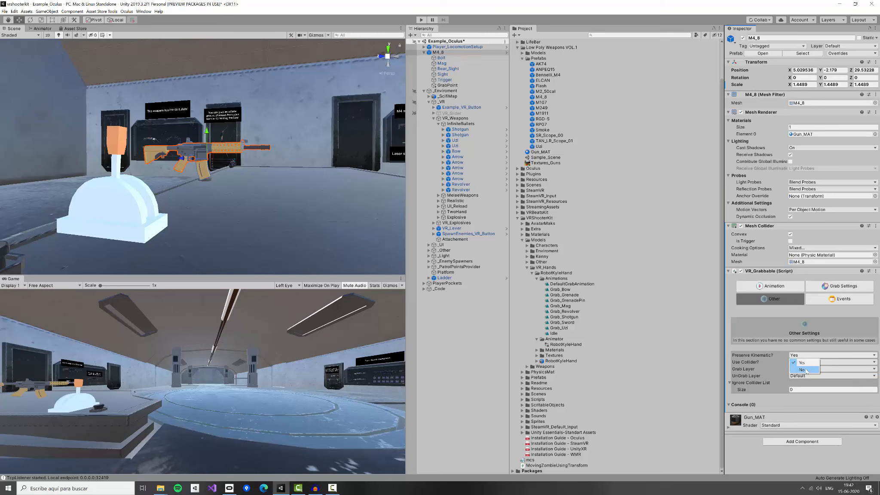
pyautogui.click(801, 369)
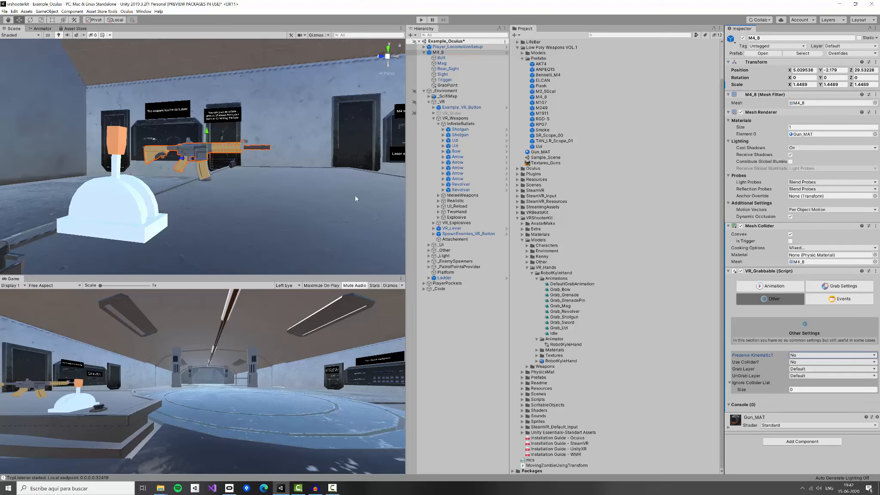
pyautogui.click(421, 20)
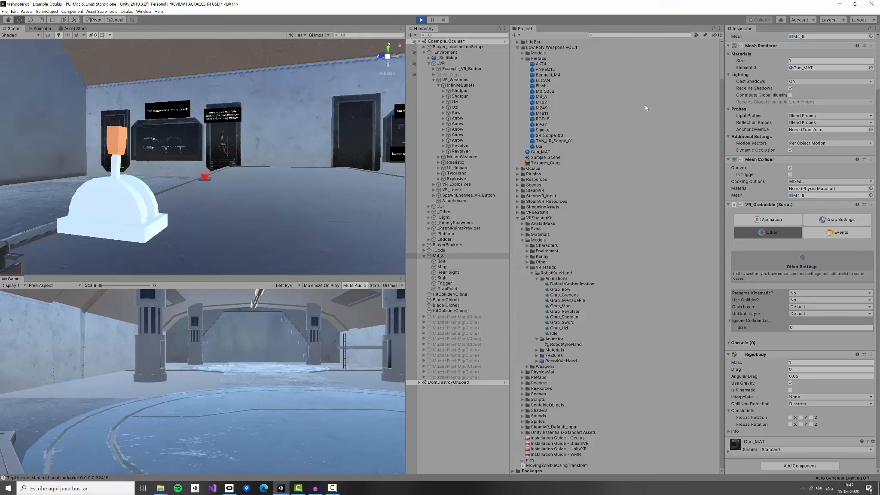
pyautogui.click(421, 19)
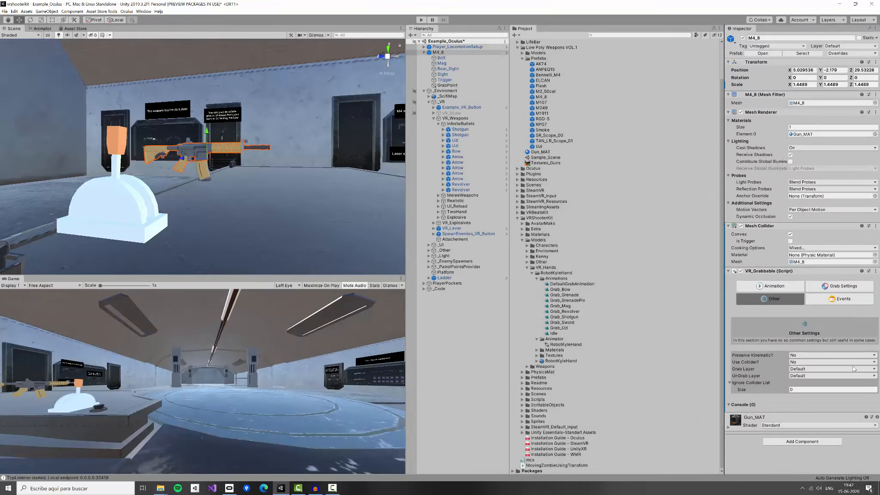
# Add a kinematic Rigidbody to the M4_8 gun, set Preserve Kinematic to Yes and test the gun in play mode.
pyautogui.click(782, 441)
pyautogui.press('Return')
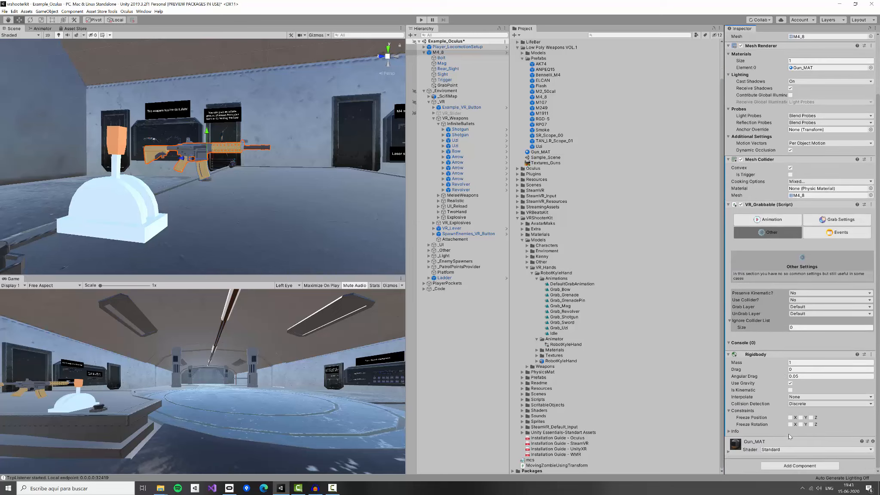
pyautogui.scroll(-3, 784, 434)
pyautogui.click(790, 390)
pyautogui.click(816, 292)
pyautogui.click(799, 307)
pyautogui.click(421, 20)
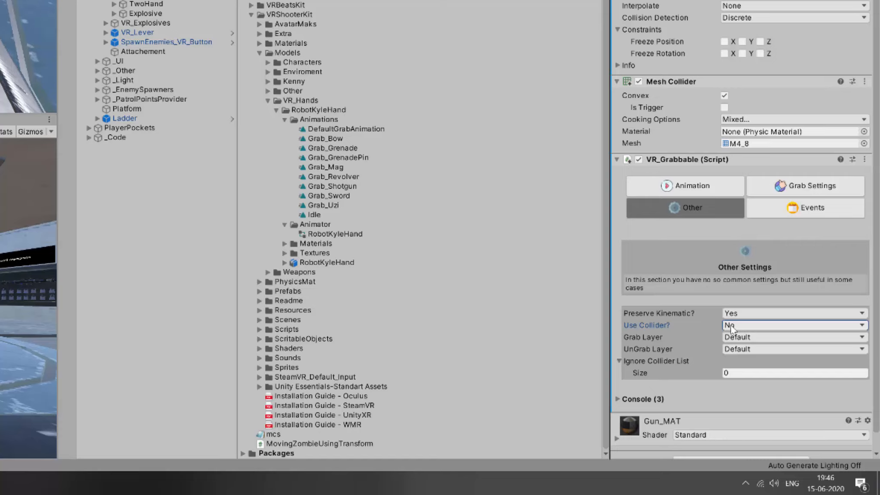
# Set the M4_8 gun's Grab Layer to Grabbable and its UnGrab Layer to Default.
pyautogui.click(721, 349)
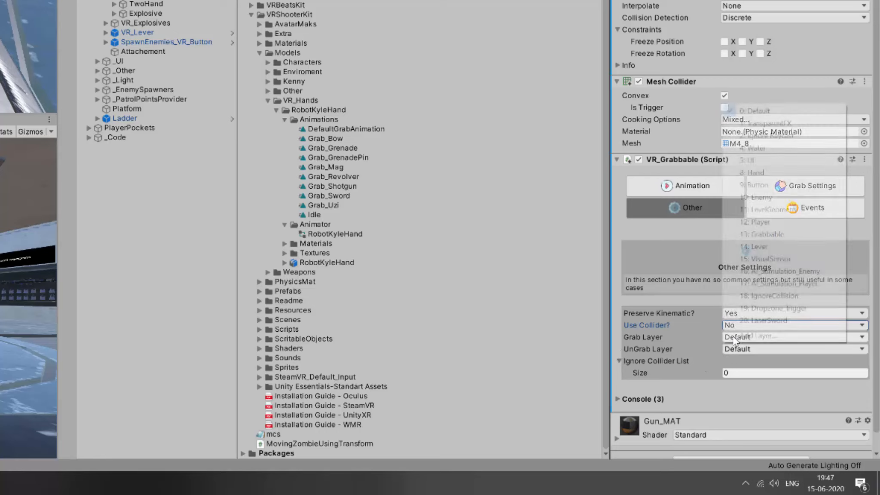
pyautogui.click(677, 345)
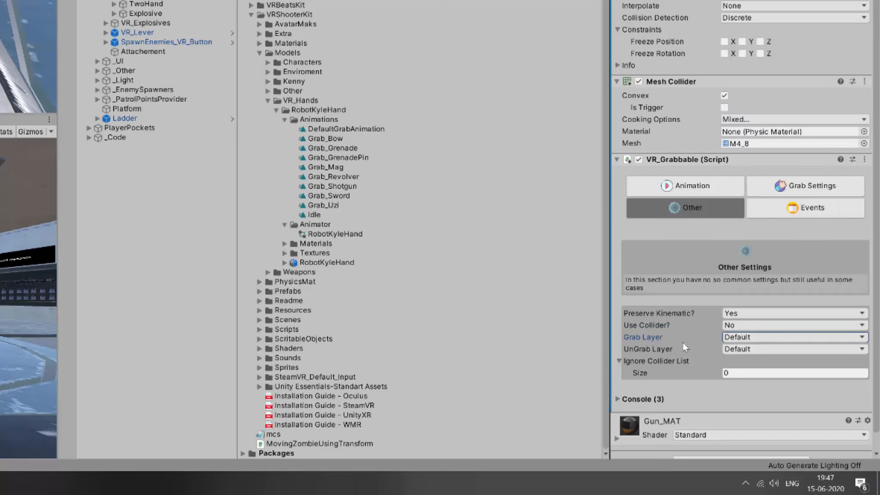
pyautogui.click(744, 335)
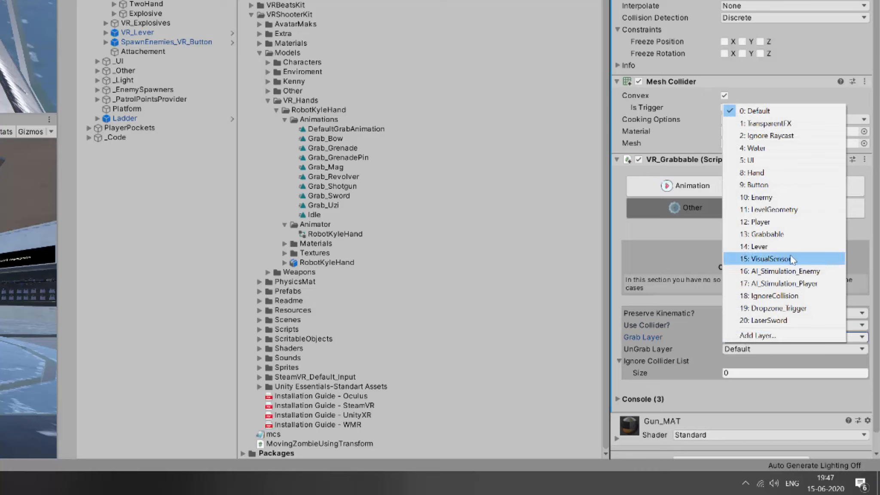
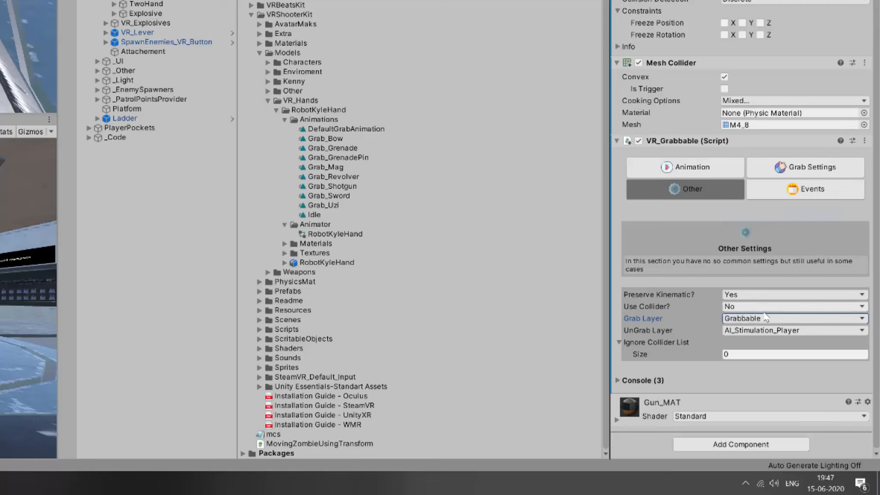
pyautogui.click(744, 331)
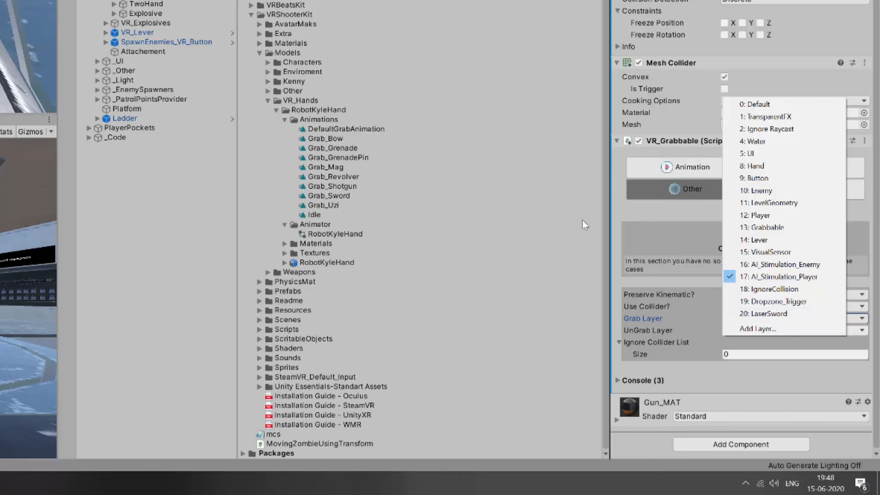
pyautogui.click(776, 105)
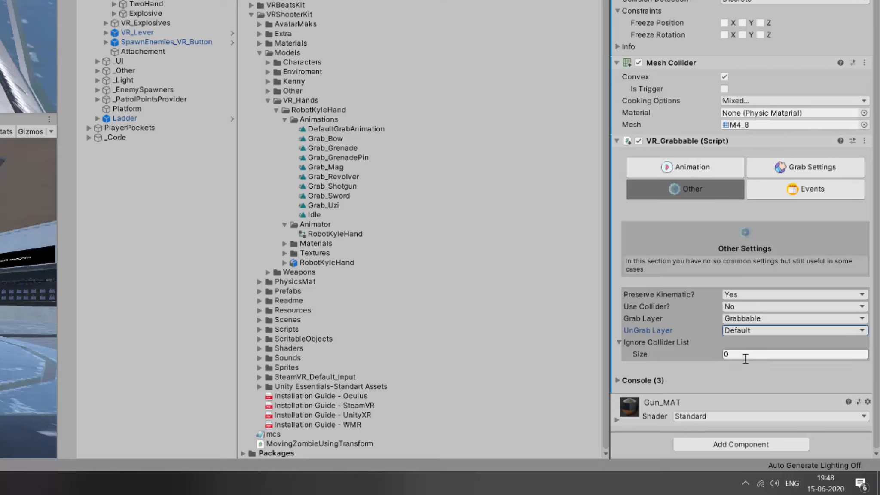
# Select the Revolver on the weapon wall and examine its VR_Grabbable Other settings.
pyautogui.moveTo(709, 328)
pyautogui.press('f')
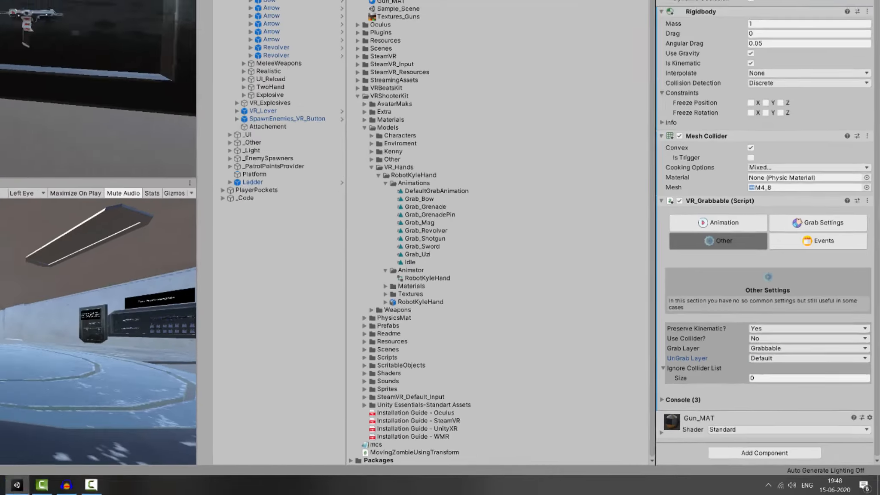
pyautogui.click(182, 104)
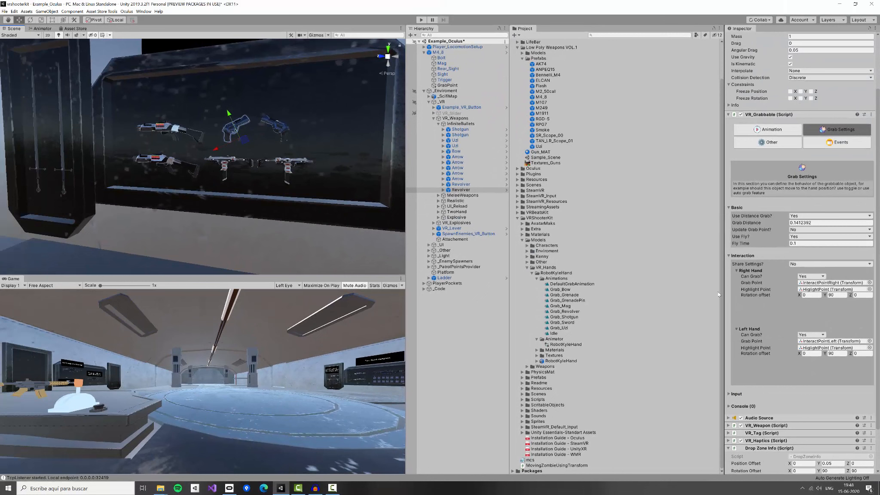
pyautogui.scroll(3, 752, 324)
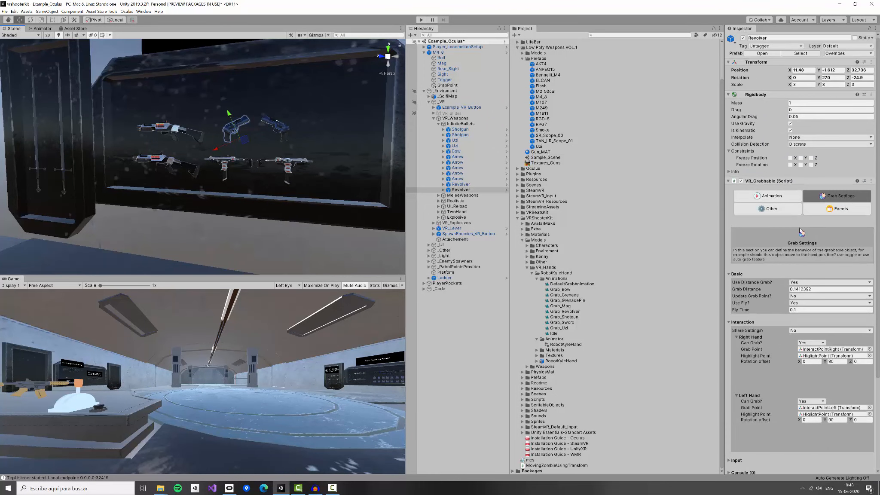
pyautogui.click(781, 210)
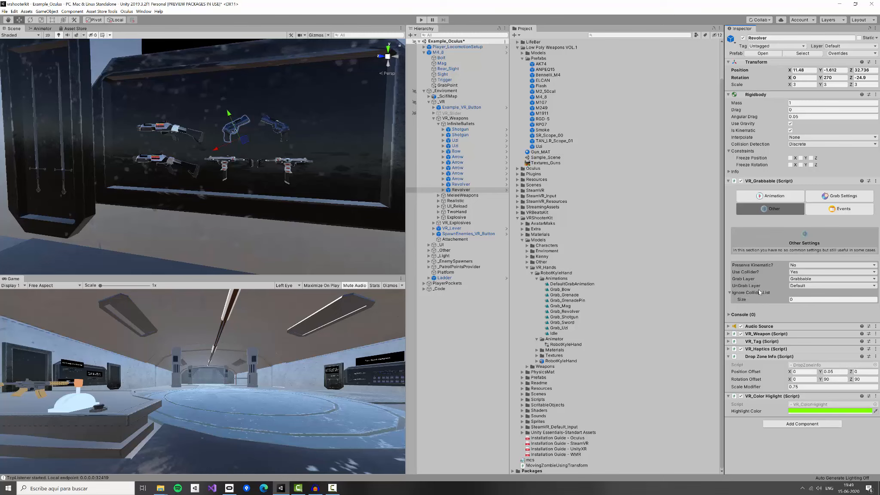
pyautogui.scroll(3, 213, 113)
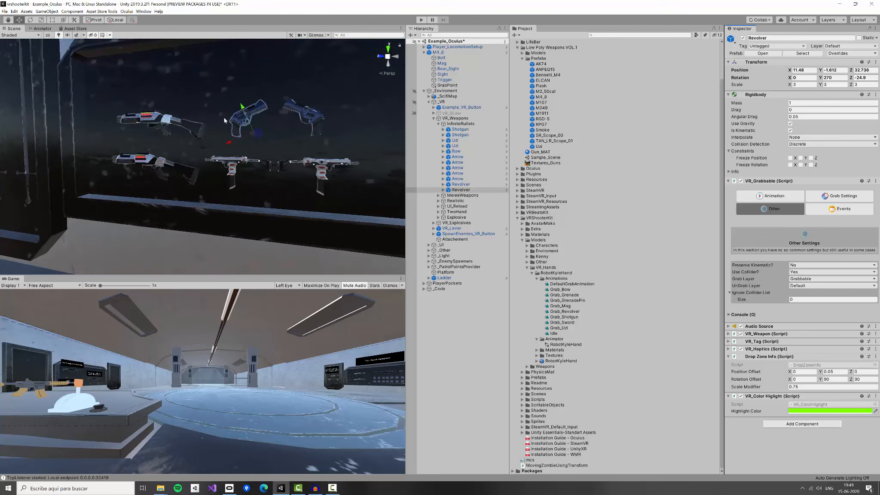
# Run the scene, examine the Revolver's Ignore Collider List and locate the collider in Element 0.
pyautogui.click(421, 20)
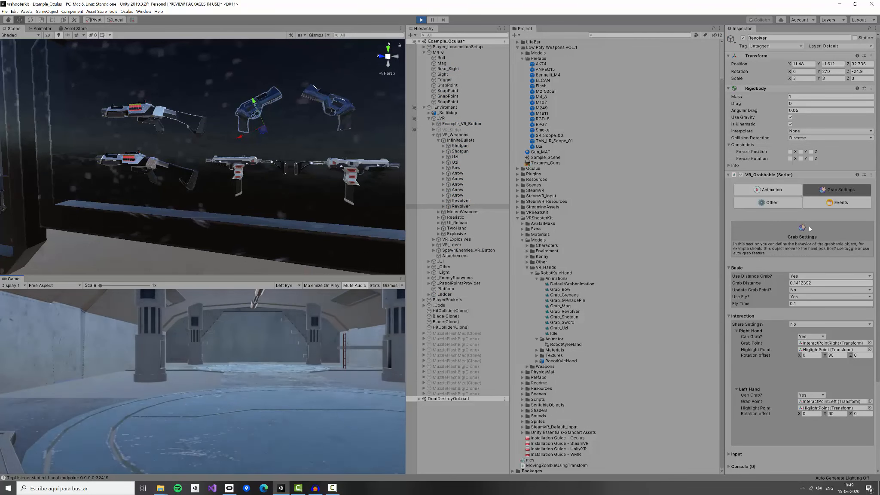
pyautogui.click(779, 203)
pyautogui.scroll(-3, 813, 256)
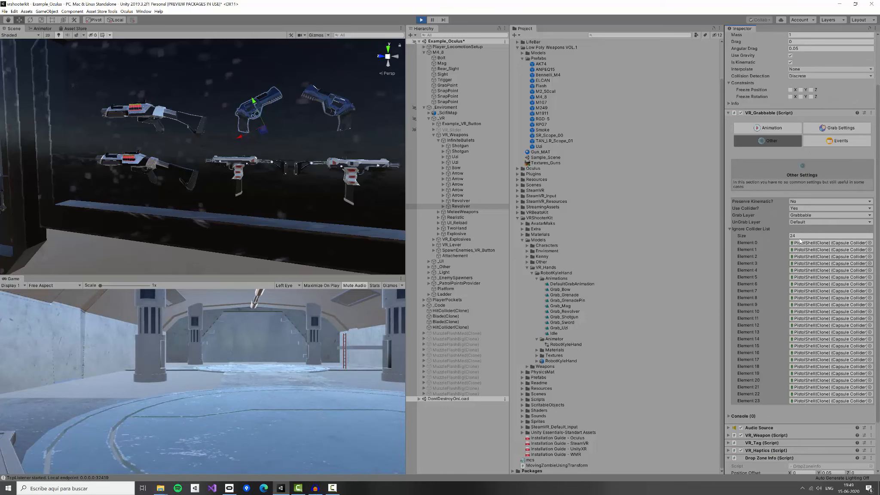
pyautogui.click(829, 242)
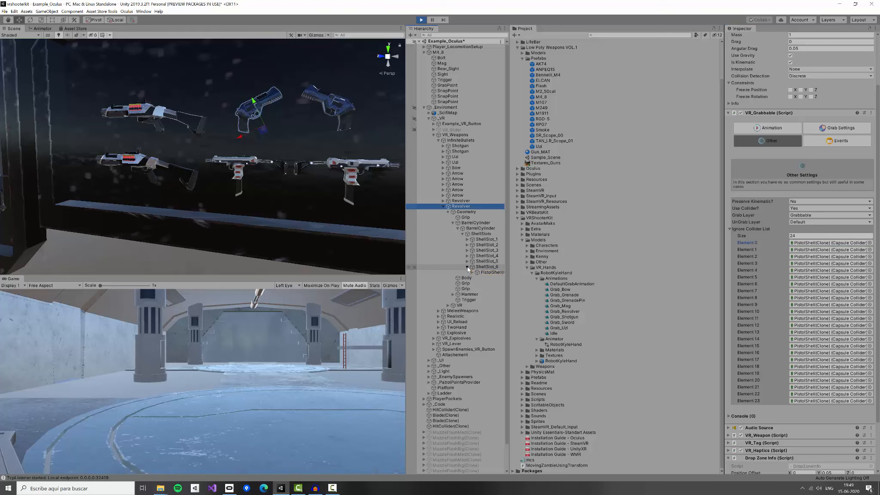
# Collapse ShellSlot_6 and inspect ShellSlot_6 and ShellSlot_5 up close inside the Revolver's cylinder.
pyautogui.click(468, 266)
pyautogui.press('f')
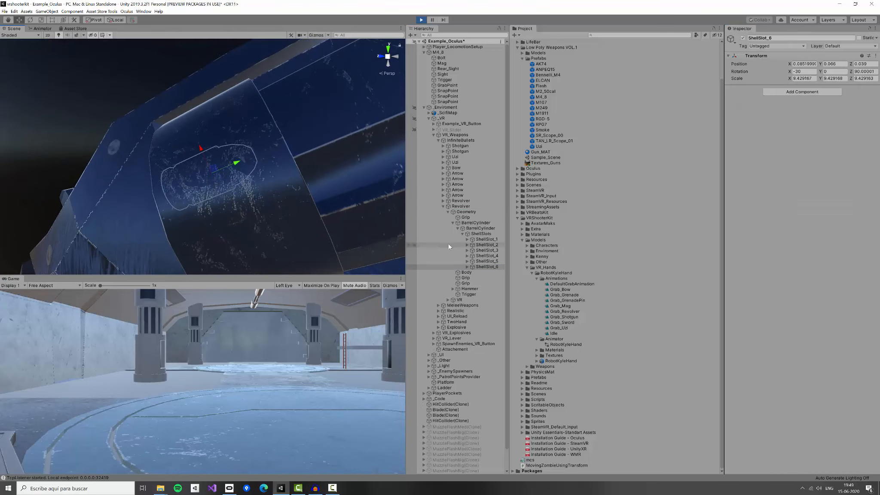
pyautogui.click(485, 261)
pyautogui.press('f')
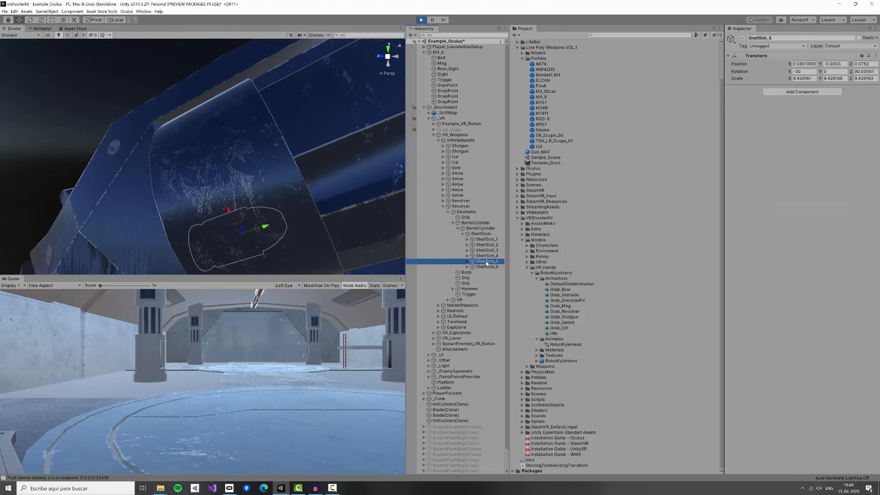
# Move ShellSlot_4 out of the Revolver's cylinder to view its shell, undo the move and stop the play run.
pyautogui.press('Up')
pyautogui.scroll(-5, 251, 163)
pyautogui.scroll(3, 244, 162)
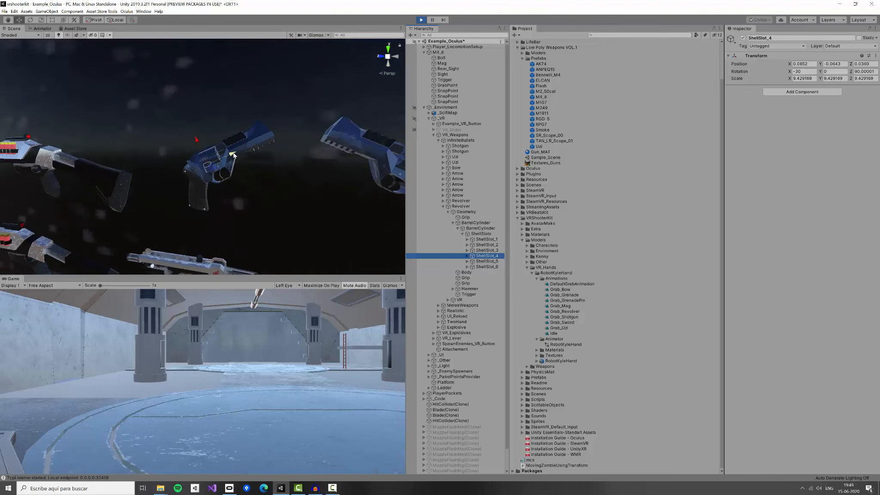
pyautogui.moveTo(230, 154); pyautogui.dragTo(213, 171)
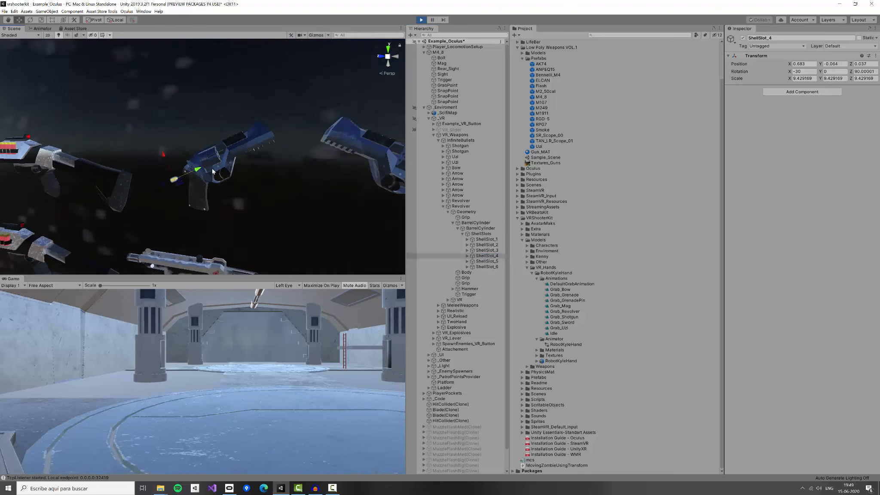
pyautogui.hotkey('ctrl', 'z')
pyautogui.click(420, 20)
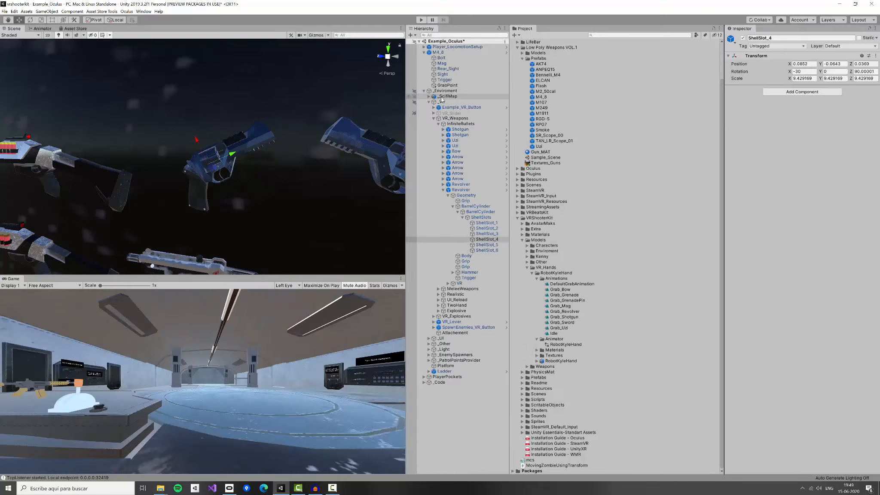
# Select the Revolver and add an empty entry to its VR_Grabbable On Grab State Change event.
pyautogui.click(463, 190)
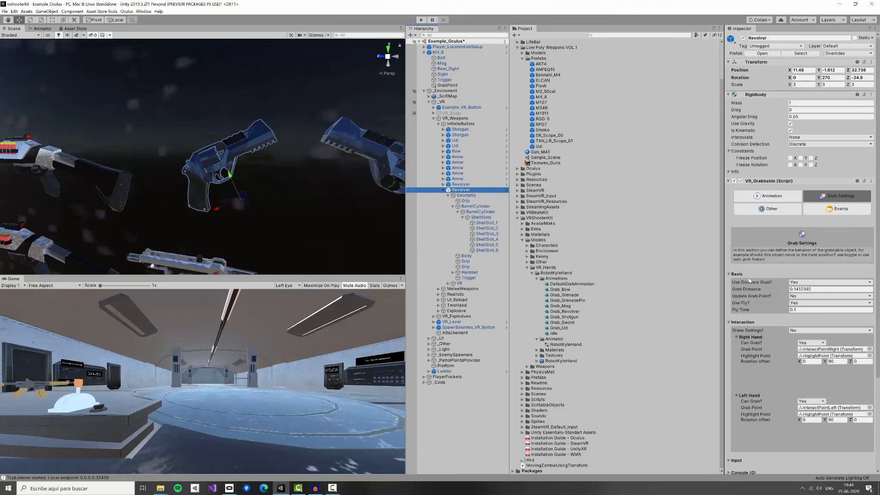
pyautogui.click(797, 209)
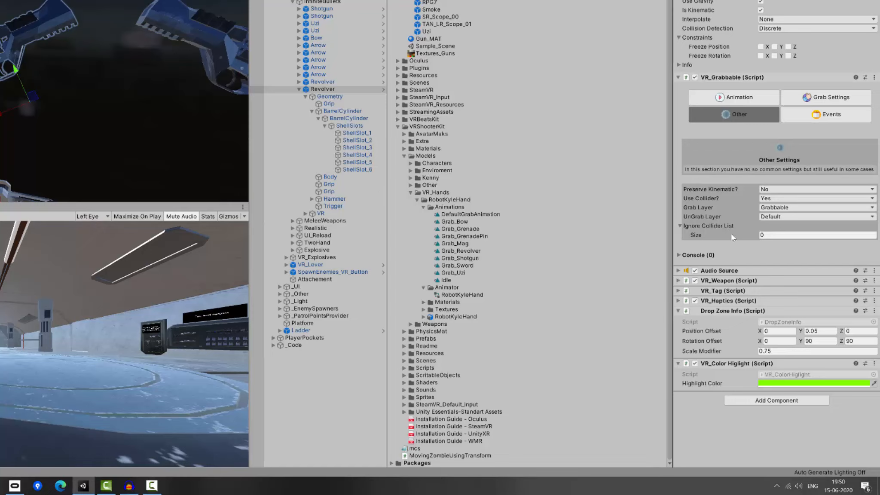
pyautogui.click(811, 114)
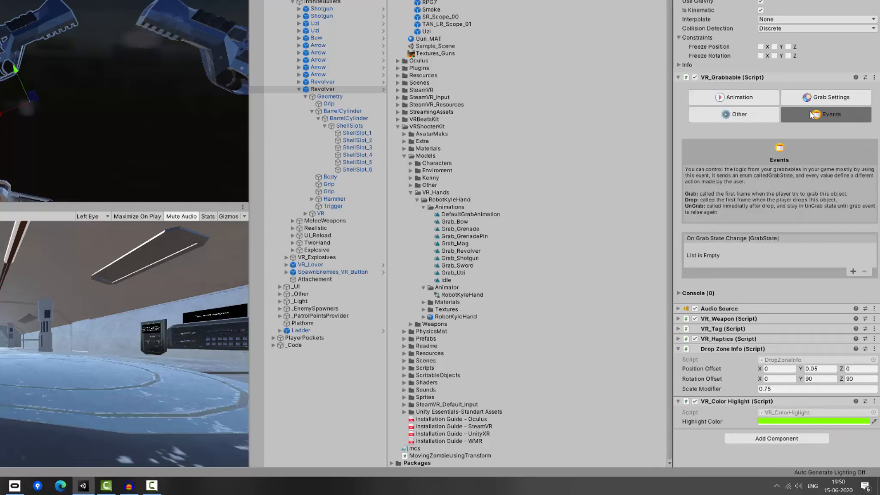
pyautogui.click(852, 271)
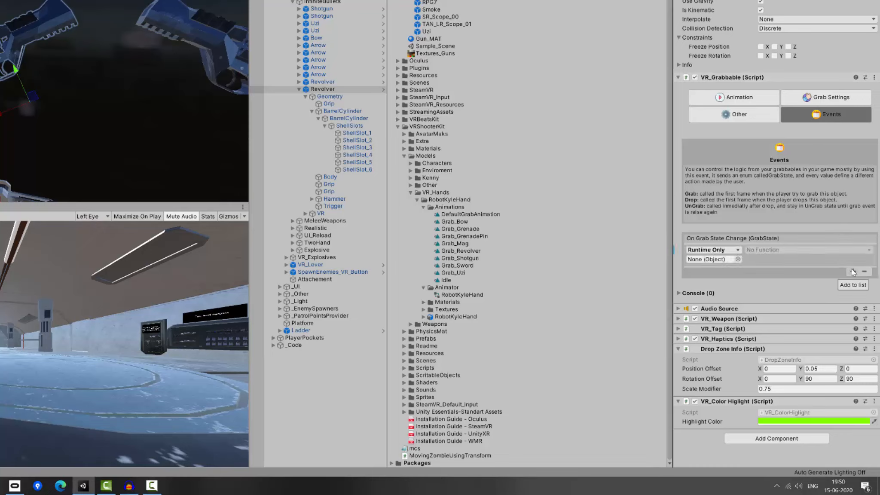